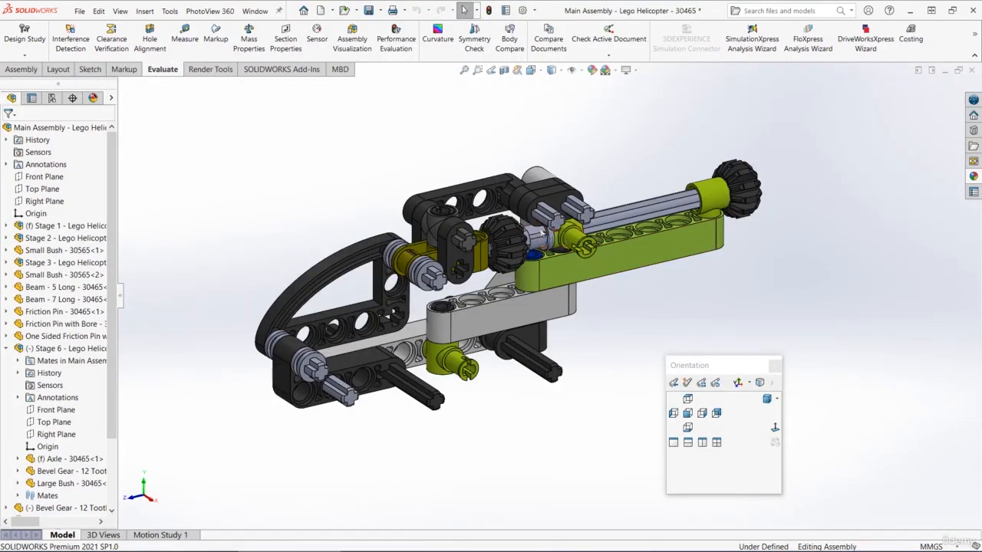
Step: Open the Large Bush part from the helicopter assembly in its own window
scroll(549, 252, down, 2)
click(534, 240)
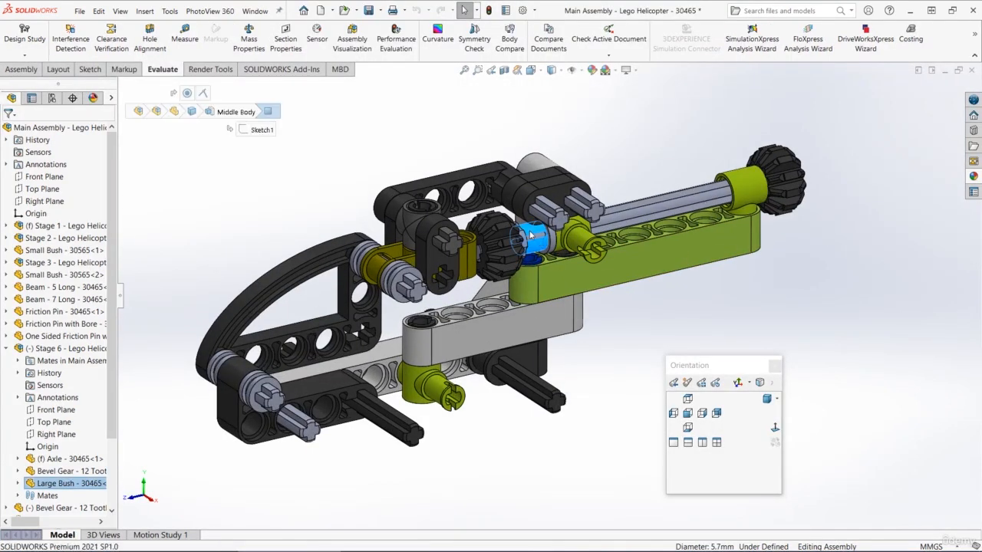
click(559, 170)
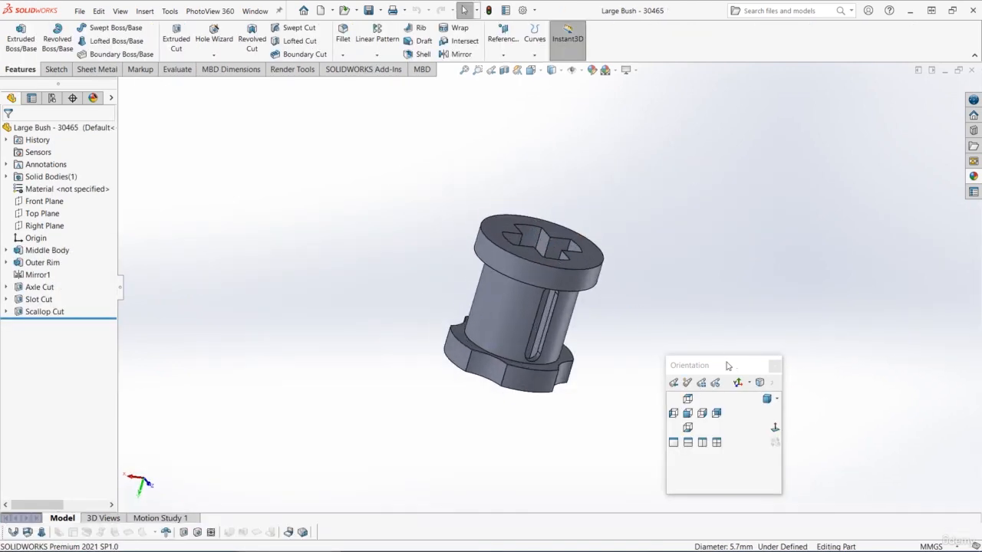
drag(728, 366, 784, 362)
Step: Save the bush as a copy and open it under the name Axle Joint - 30465, replacing the existing file
click(79, 11)
click(107, 141)
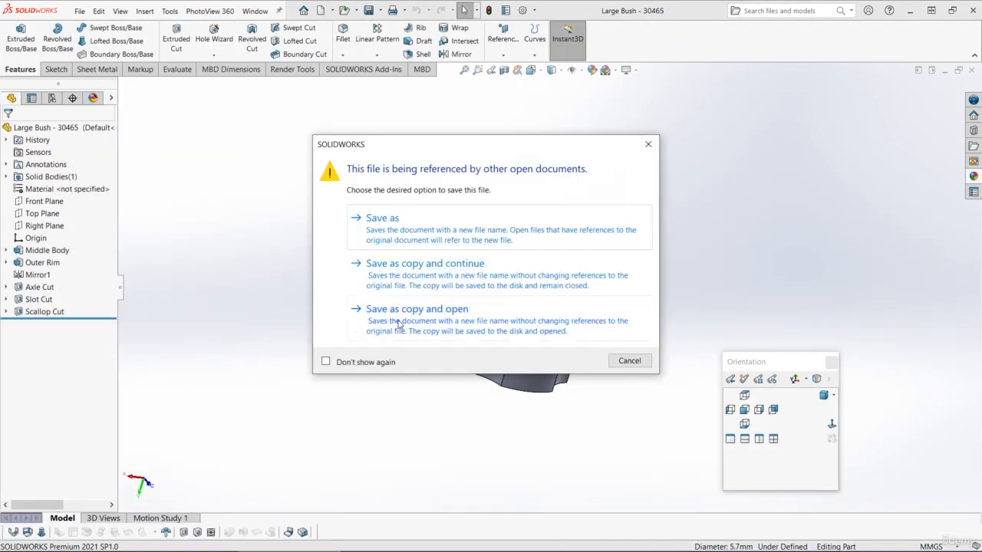
click(398, 325)
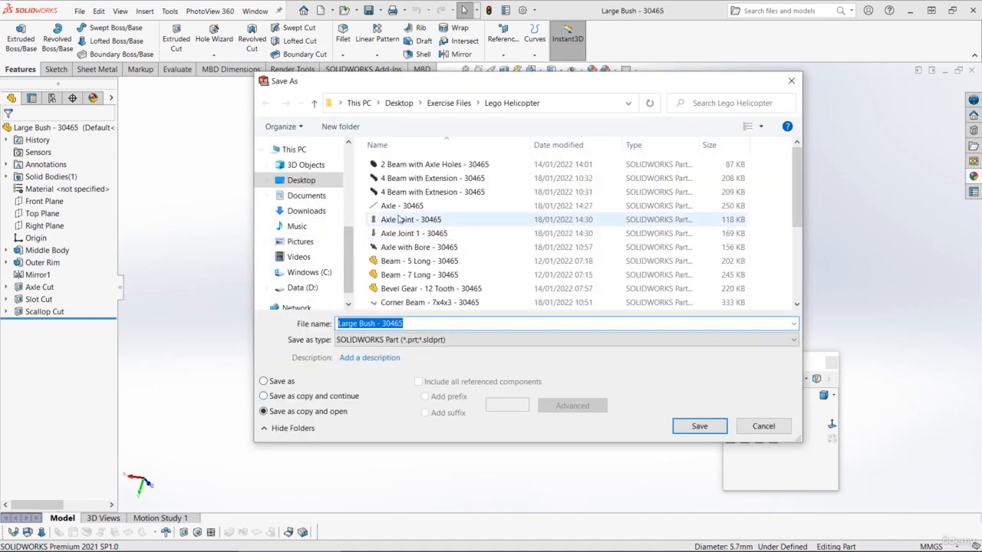
click(398, 220)
click(699, 426)
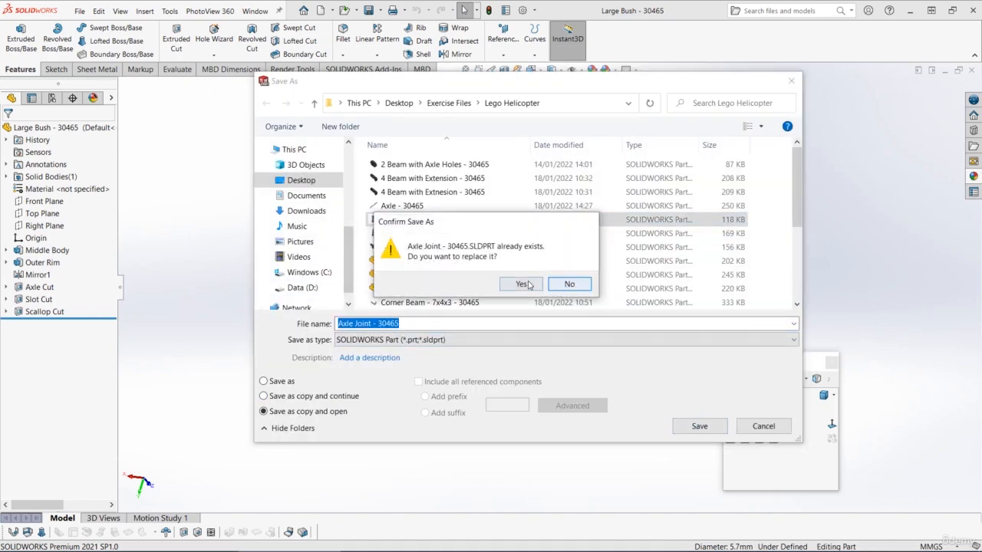
click(526, 285)
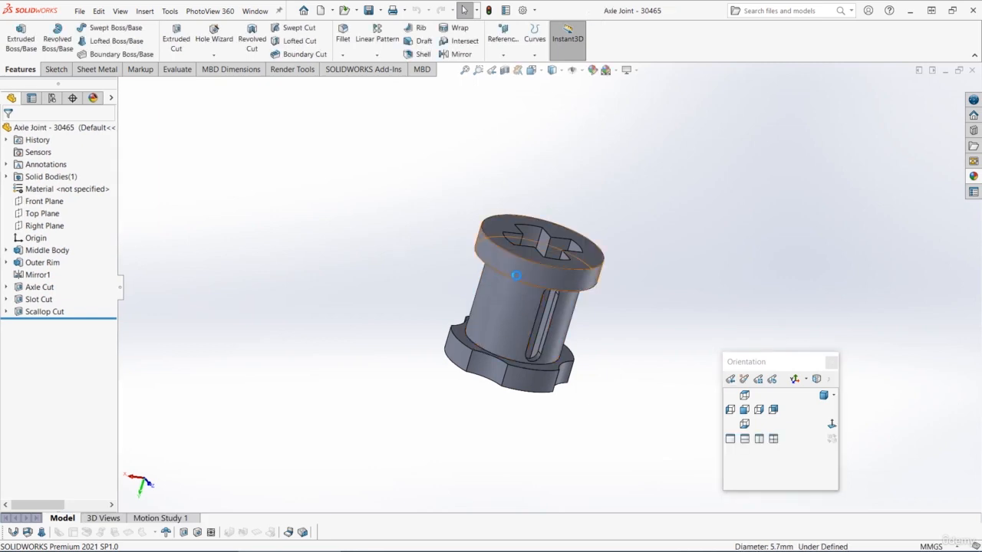
click(521, 281)
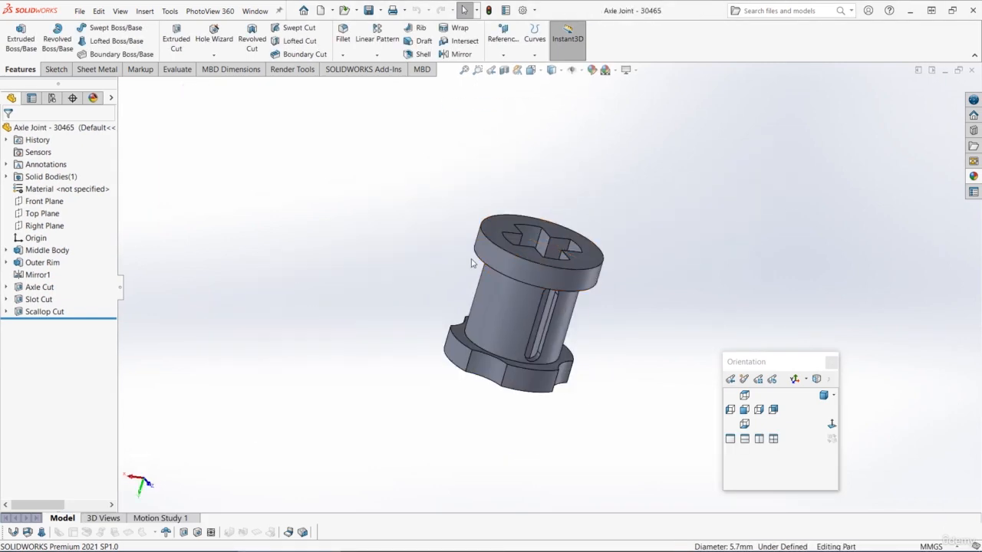
Step: Sketch a circle about 7.6 mm in diameter on the Front Plane, directly below the bush
middle_drag(589, 214, 612, 291)
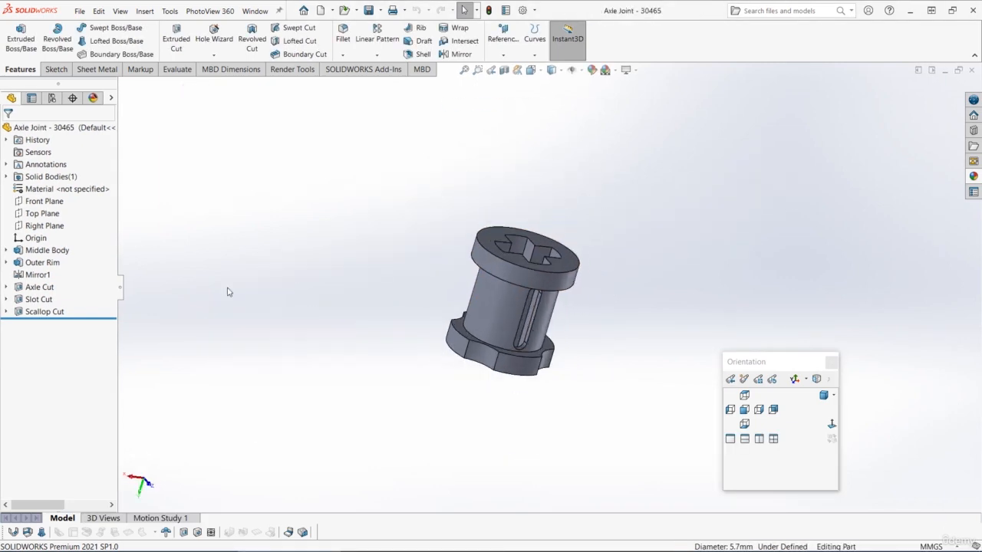
click(40, 205)
click(50, 188)
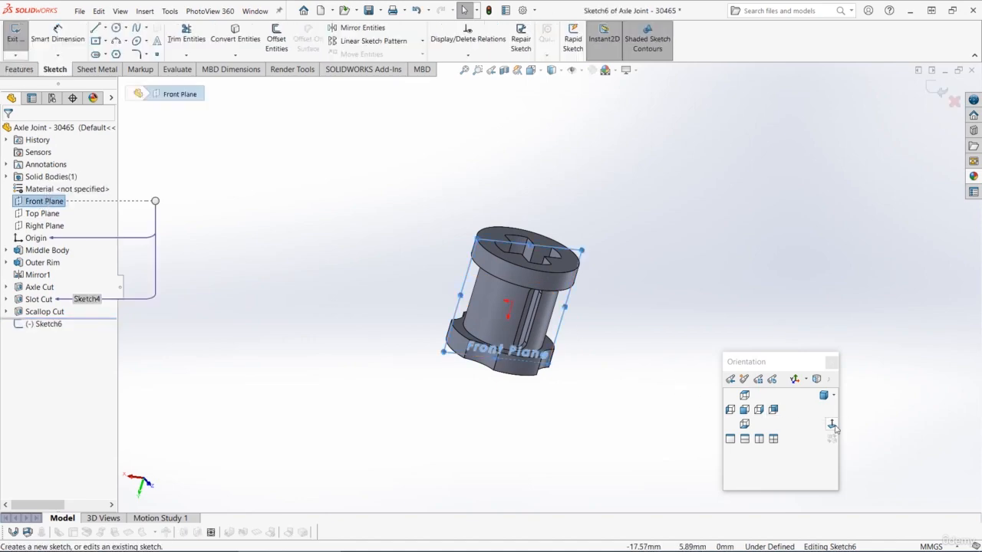
click(832, 425)
scroll(575, 328, up, 4)
click(569, 329)
key(f)
scroll(589, 328, up, 6)
scroll(590, 426, down, 2)
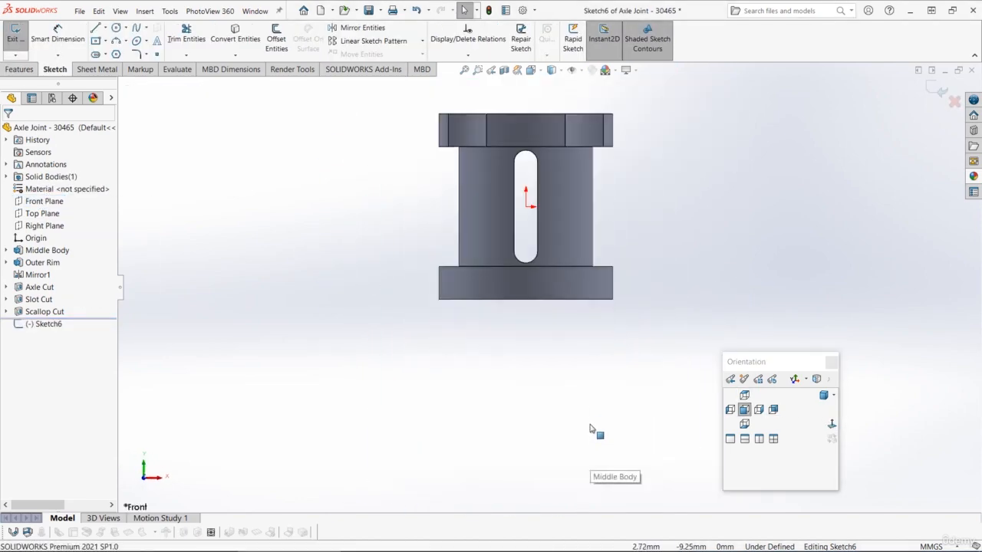
click(115, 27)
drag(525, 391, 468, 323)
Step: Dimension the circle's diameter as 5.7 mm
right_drag(367, 428, 371, 384)
click(441, 362)
click(409, 362)
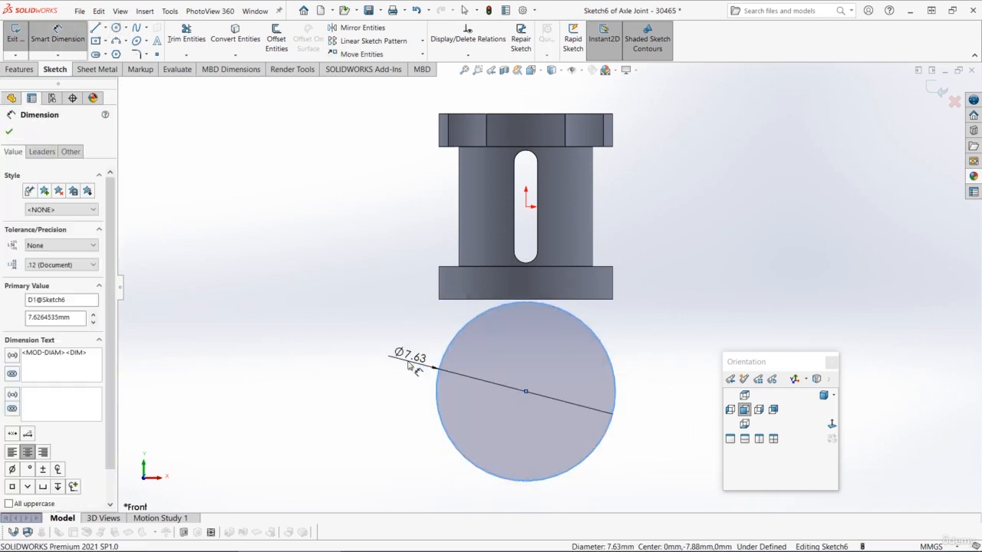
text(5.7)
key(Return)
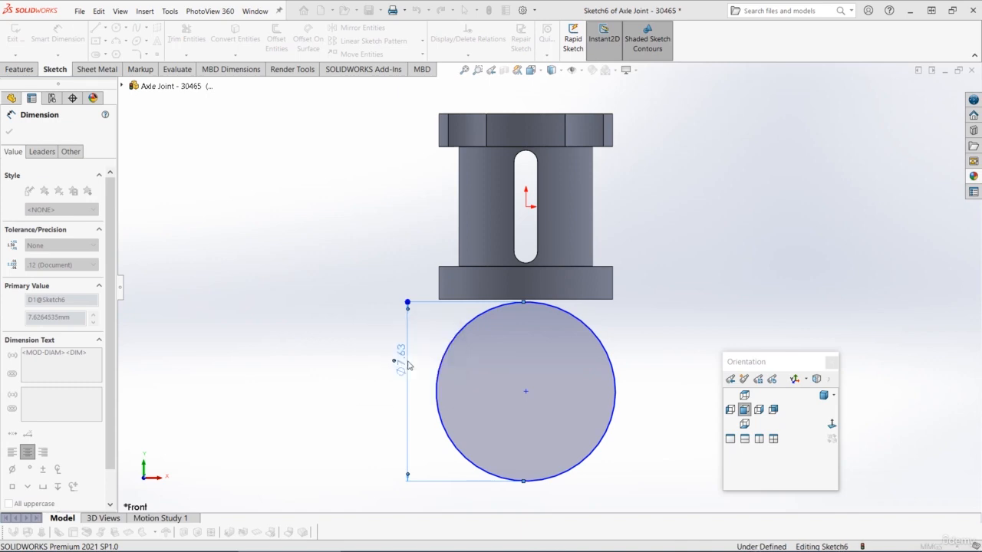
key(Escape)
Step: Align the circle's centre vertically with the origin using a sketch relation
click(527, 206)
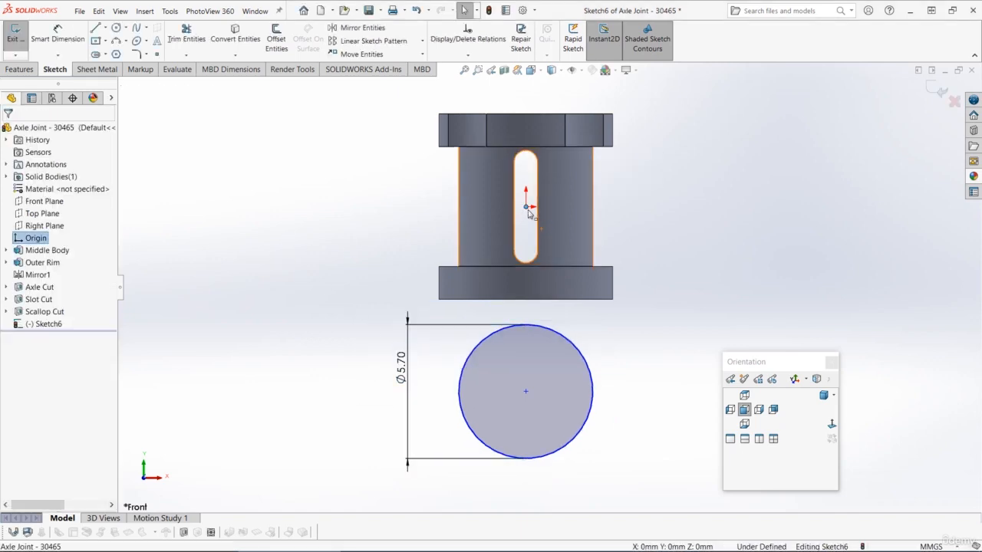
ctrl+click(525, 392)
click(572, 347)
click(664, 288)
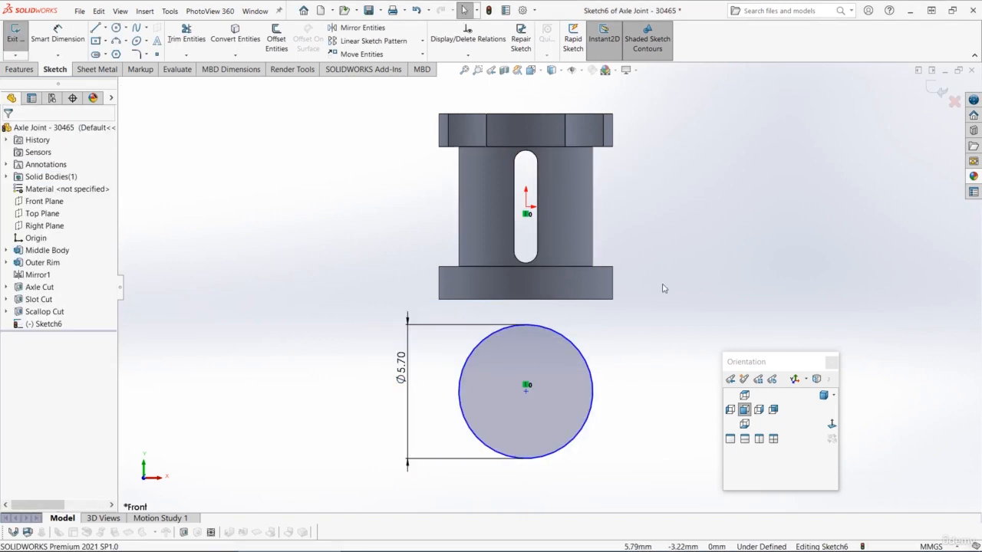
Step: Dimension the circle's centre 11.9 mm from the outer edge of the bush's scalloped rim
click(57, 38)
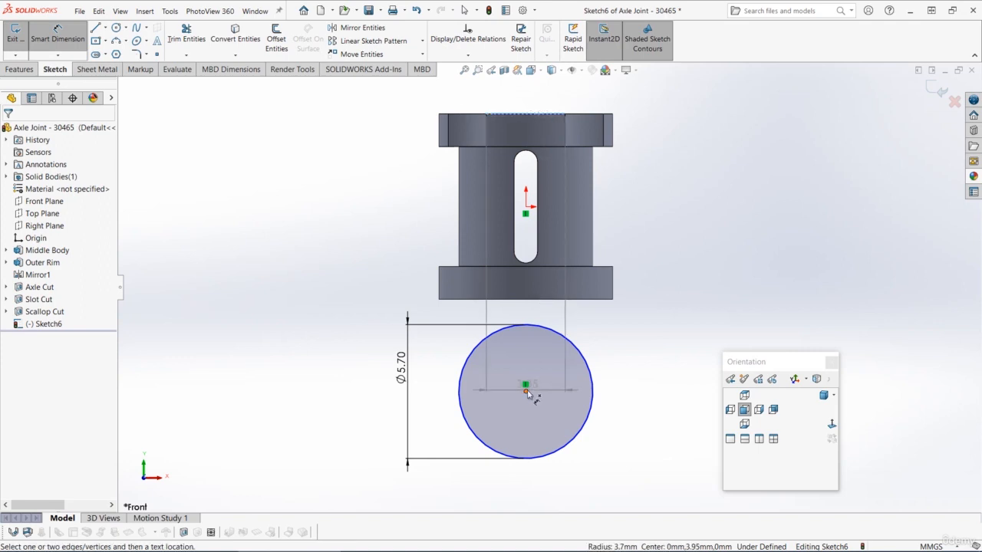
click(526, 392)
click(526, 114)
click(351, 276)
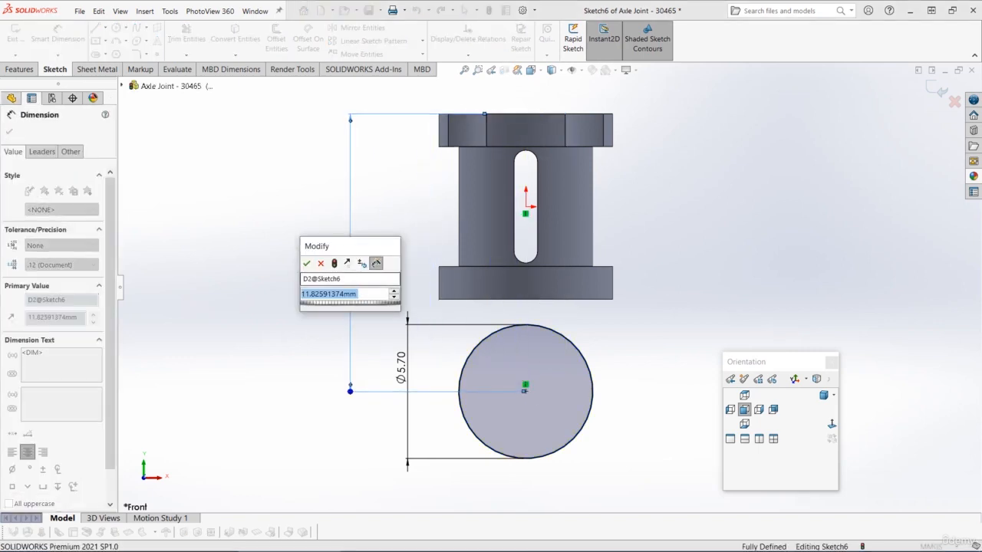
text(11.9)
key(Return)
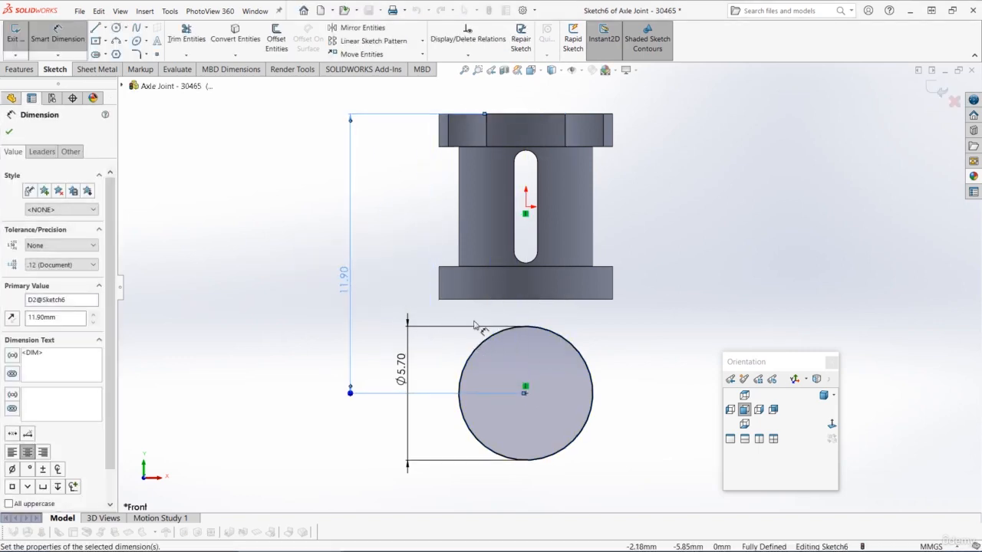
Step: Extrude the circle 7.8 mm in total with the Mid Plane end condition
middle_drag(474, 326, 508, 275)
click(20, 69)
click(19, 37)
text(7.8)
key(Return)
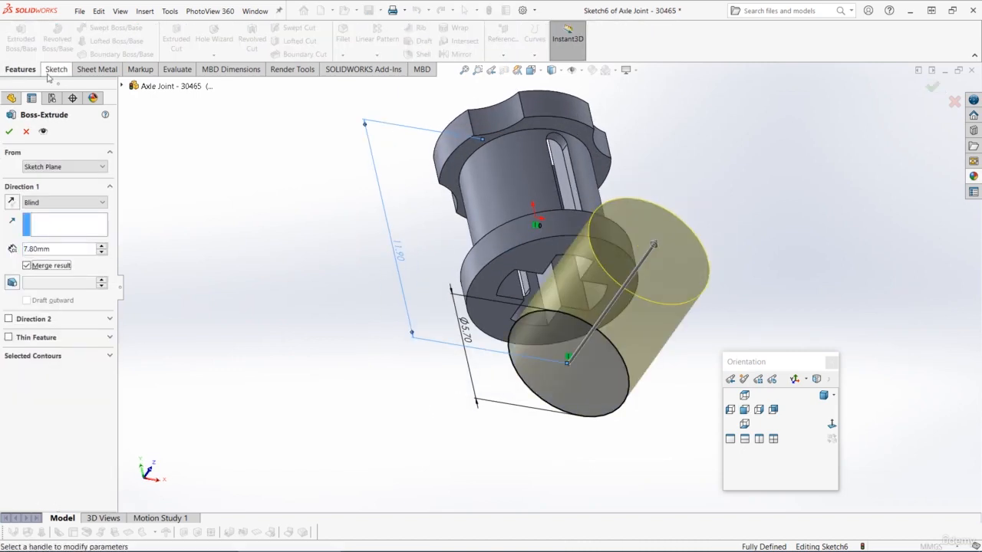
click(54, 203)
click(51, 267)
click(10, 131)
Step: Rename the new cylinder's extrusion to Middle Top
middle_drag(481, 267, 345, 265)
double_click(49, 324)
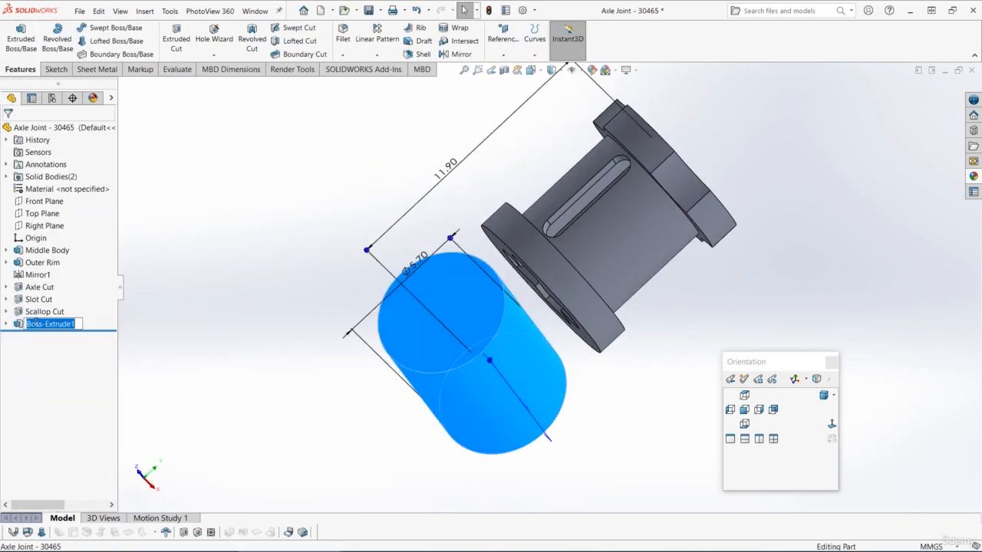
click(253, 228)
middle_drag(254, 228, 275, 218)
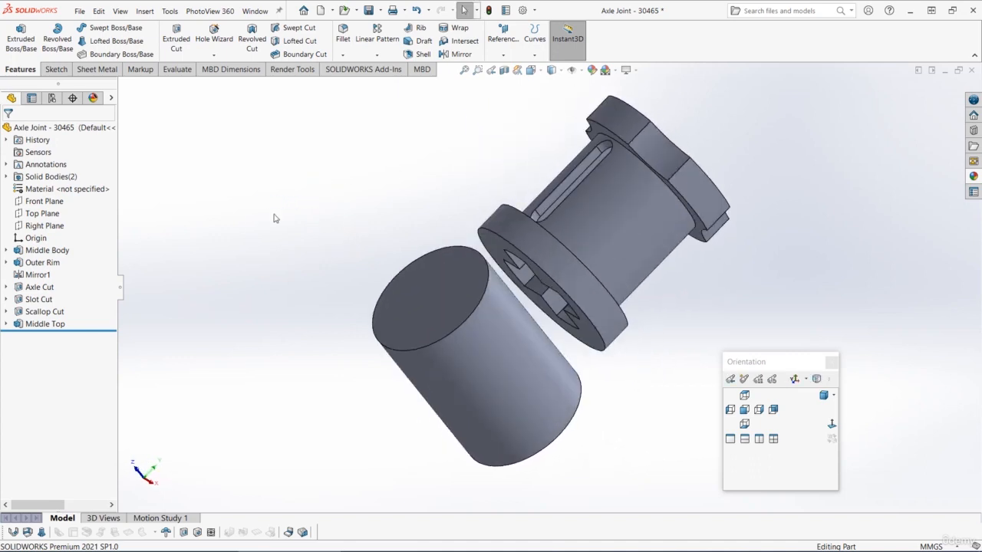
Step: Sketch a circle on the end face of the Middle Top cylinder, larger than the face and centred on it
click(427, 283)
click(474, 247)
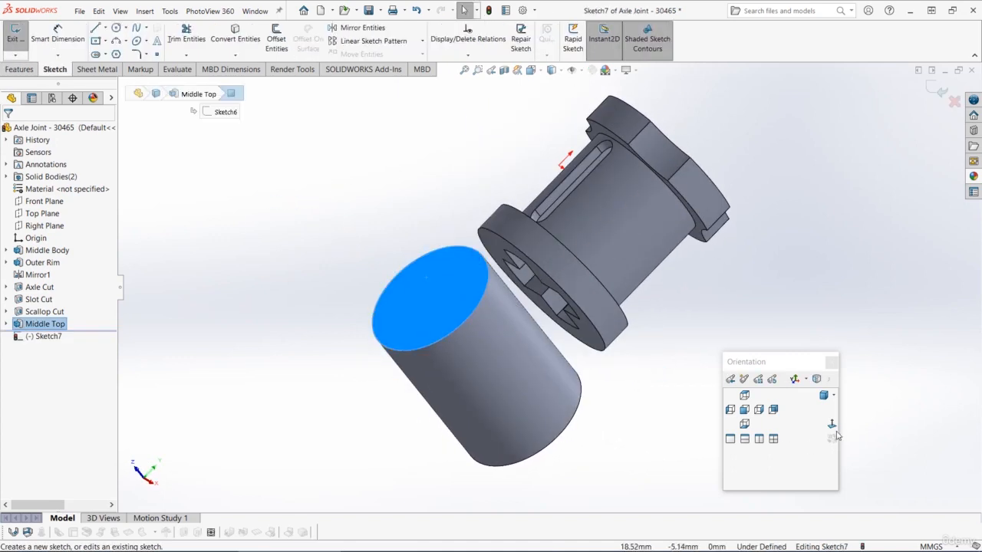
click(833, 436)
click(115, 29)
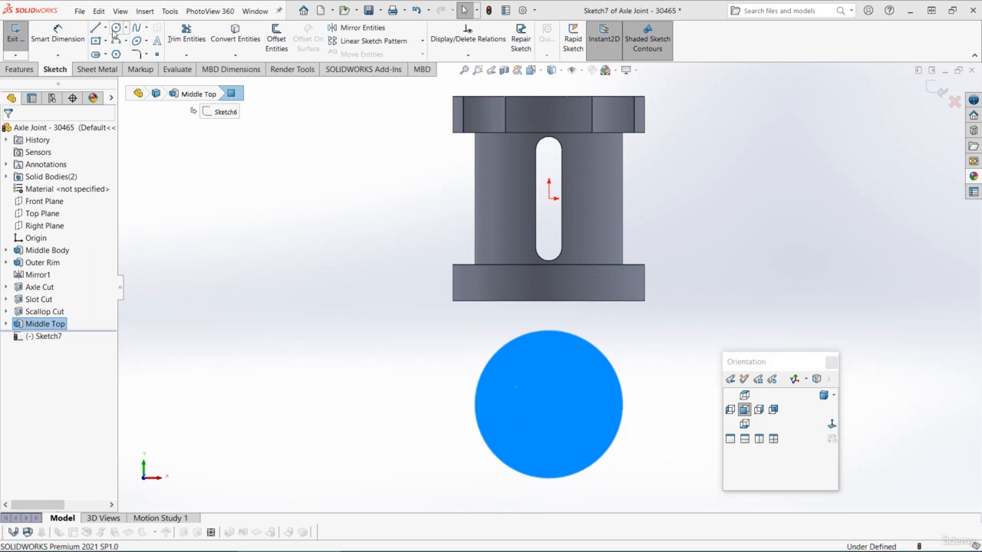
click(549, 404)
click(504, 324)
key(Escape)
click(548, 407)
drag(546, 409, 548, 406)
click(412, 410)
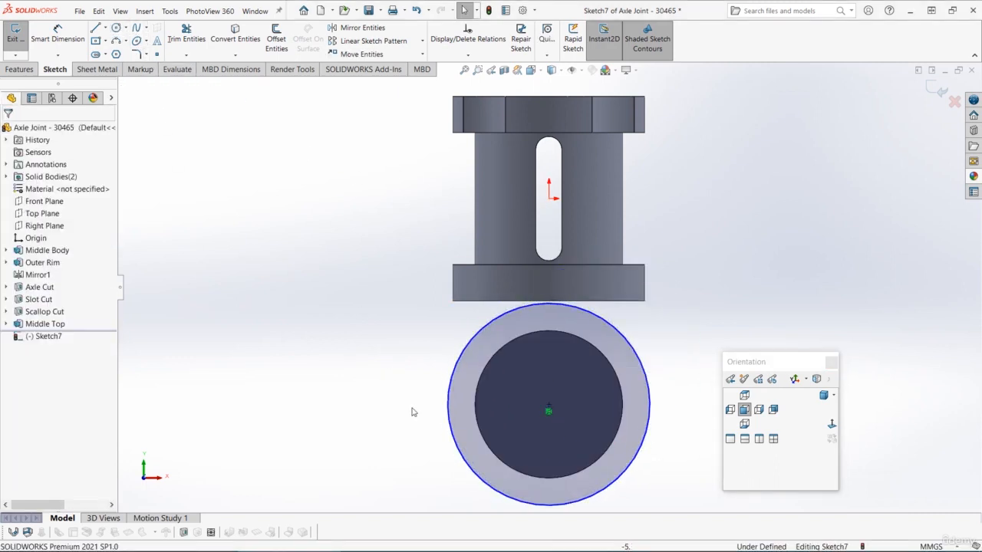
Step: Dimension the larger circle's diameter as 7.4 mm
right_drag(412, 409, 412, 376)
click(451, 378)
click(410, 359)
text(8)
key(Return)
Step: Extrude the larger circle 1.4 mm in the reversed direction, back over the cylinder
middle_drag(409, 360, 420, 205)
click(23, 69)
click(18, 37)
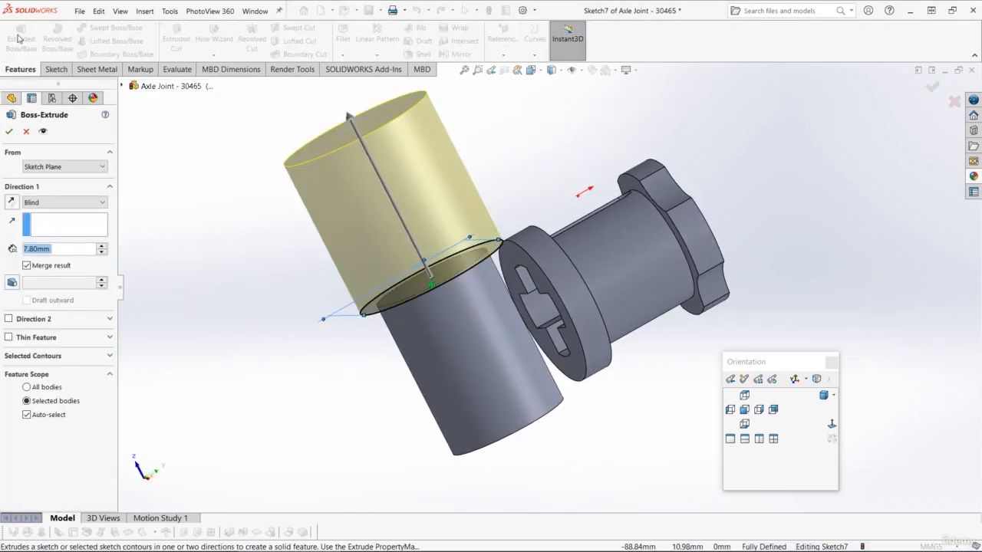
text(1.4)
click(13, 203)
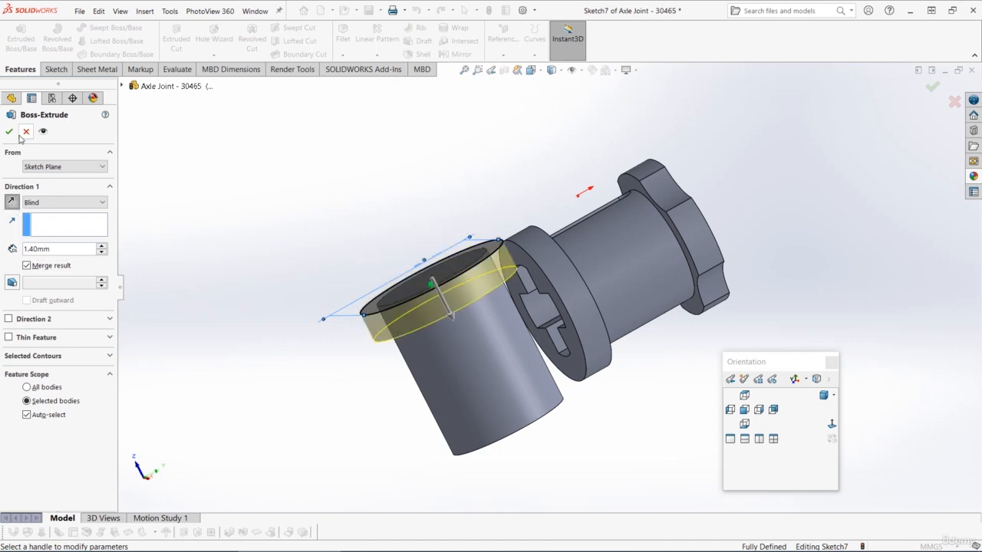
click(9, 132)
Step: Rename the rim extrusion on the cylinder's end to Top Rim
middle_drag(378, 214, 323, 310)
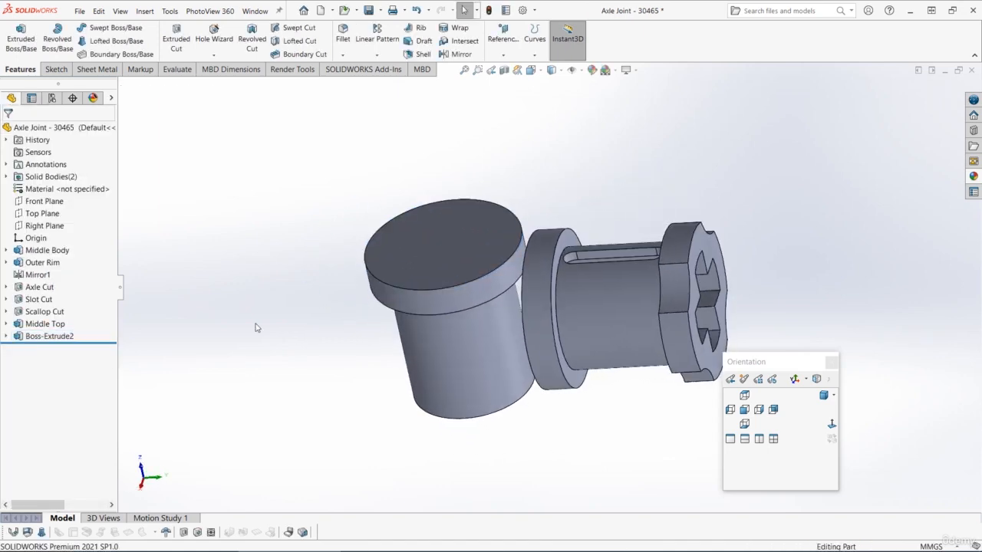
click(38, 337)
click(32, 338)
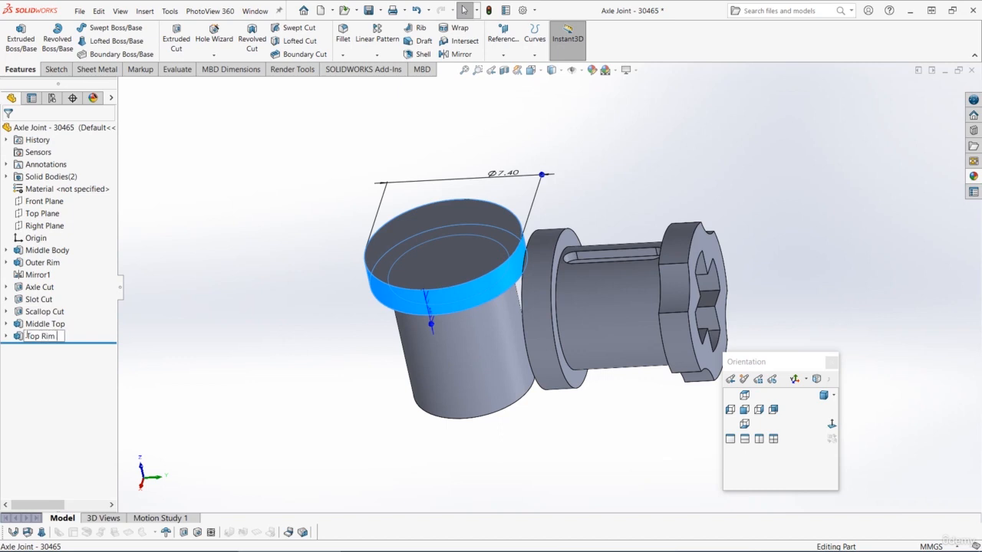
click(325, 201)
Step: Mirror the Top Rim feature about the Front Plane to the cylinder's other end
middle_drag(325, 201, 135, 248)
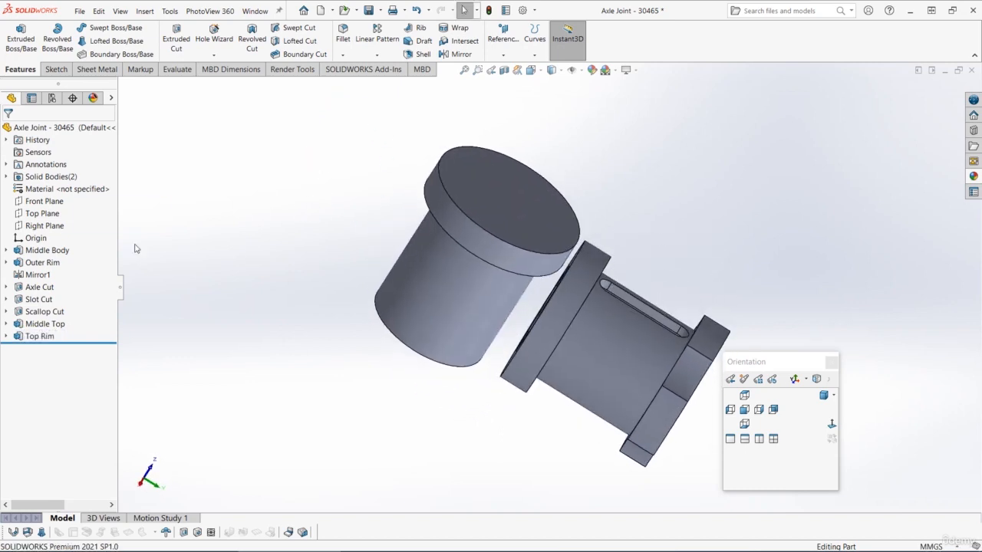
click(45, 337)
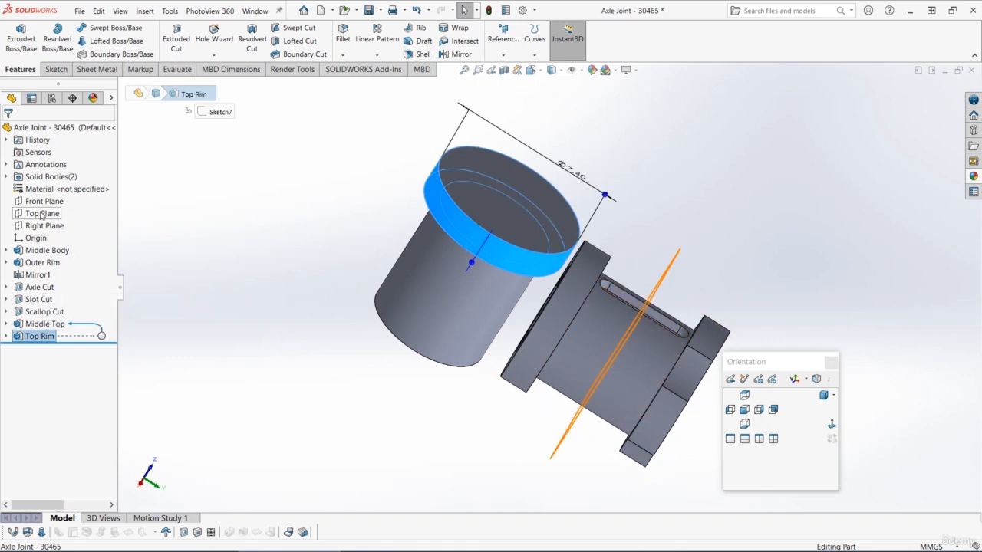
click(459, 54)
click(8, 132)
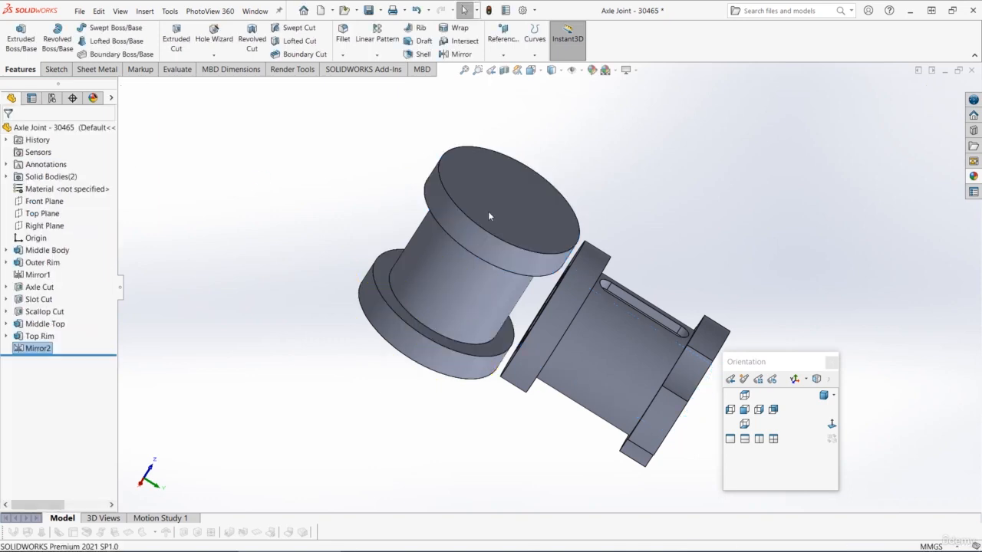
Step: Start a sketch on the Right Plane, viewed straight on at the gap between the bush and the cylinder
middle_drag(505, 212, 259, 156)
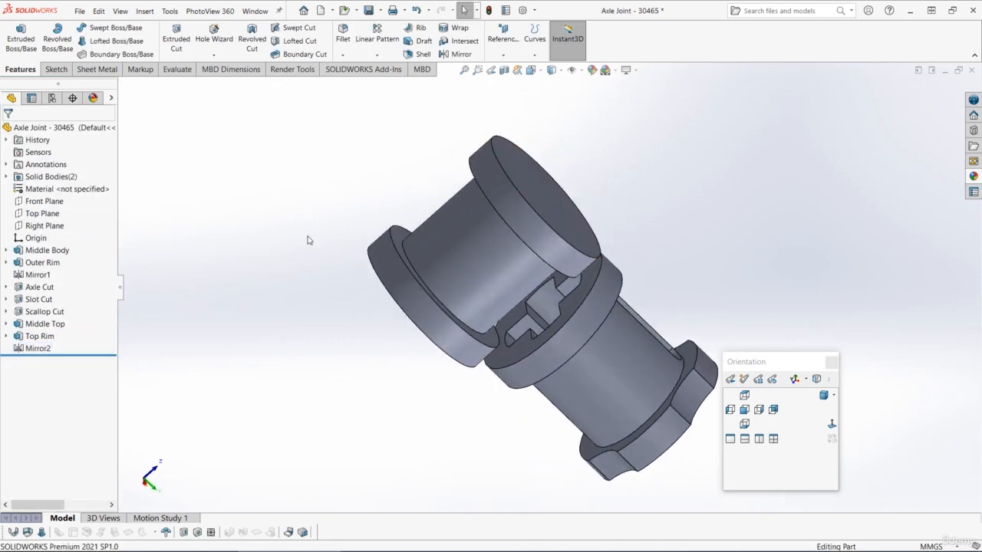
middle_drag(340, 236, 322, 186)
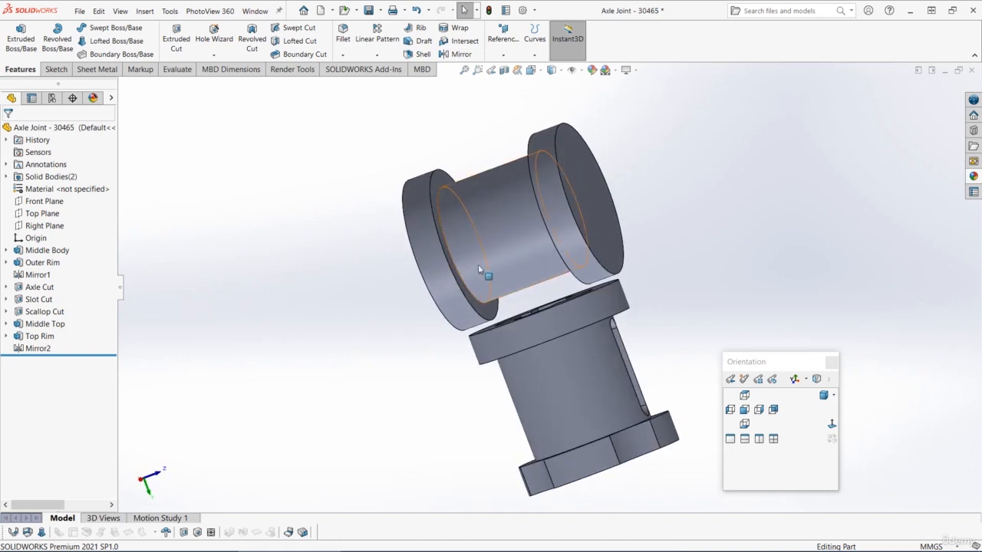
middle_drag(646, 297, 667, 308)
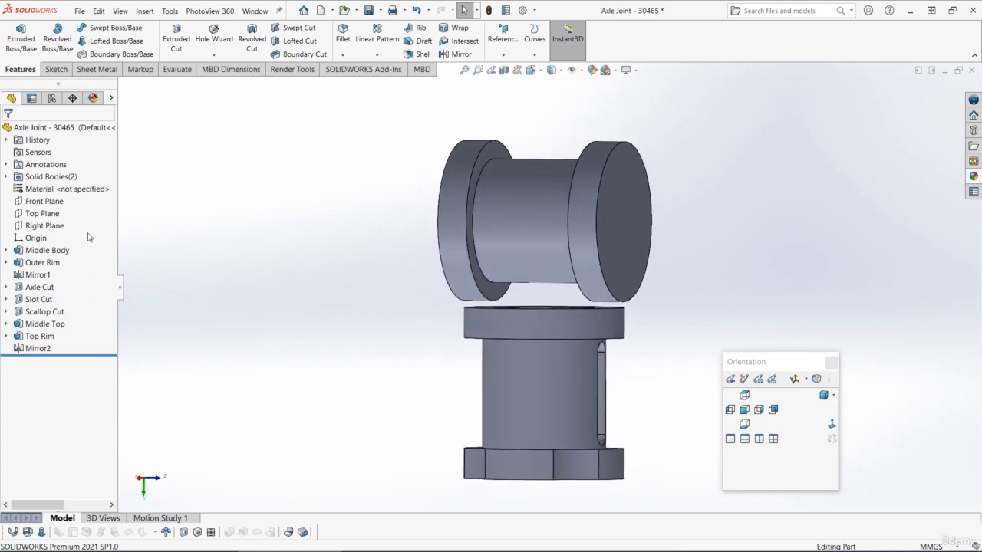
click(46, 227)
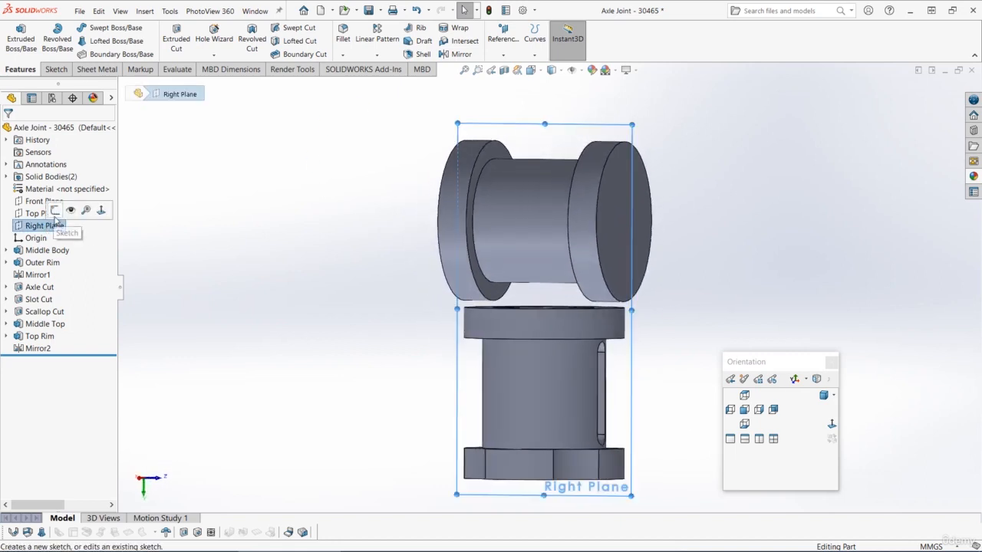
click(66, 223)
click(832, 425)
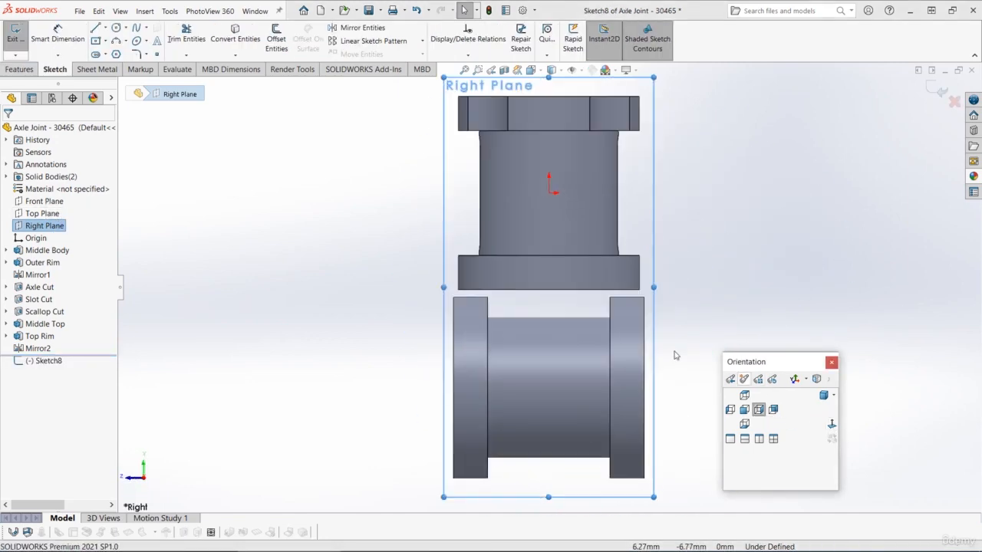
scroll(614, 315, down, 3)
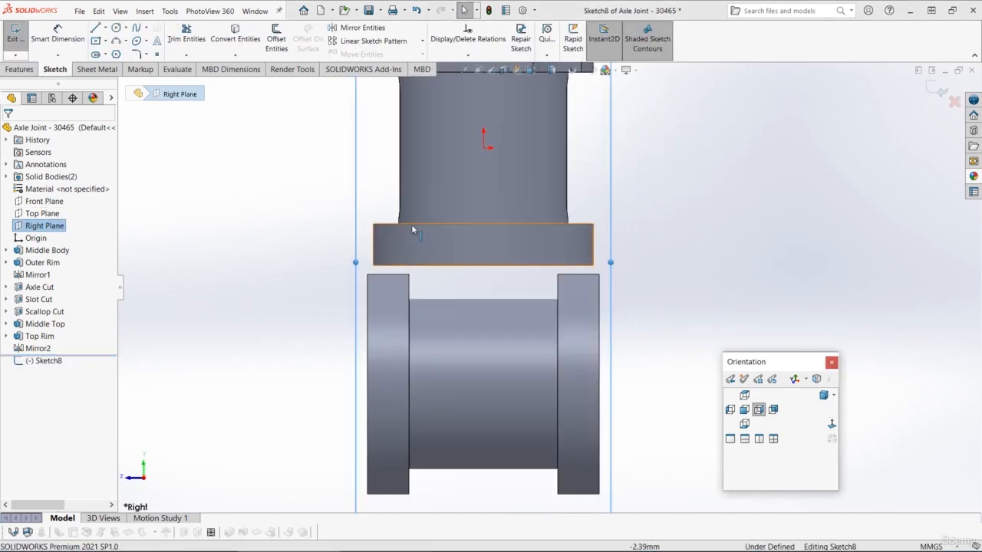
Step: Sketch a closed L-shaped half profile about 3.6 mm tall, from the bush rim's centre outward and down onto the cylinder's rim
click(96, 28)
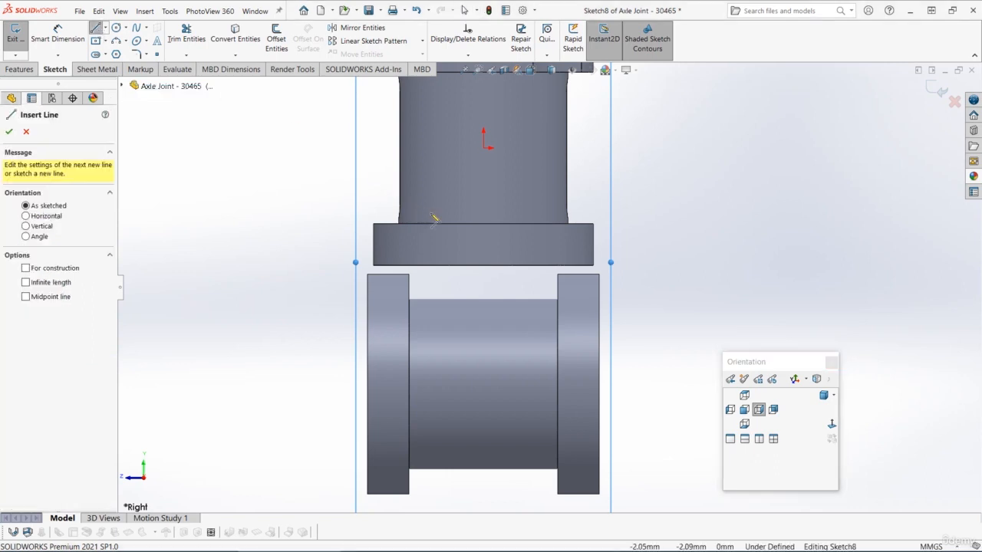
click(483, 223)
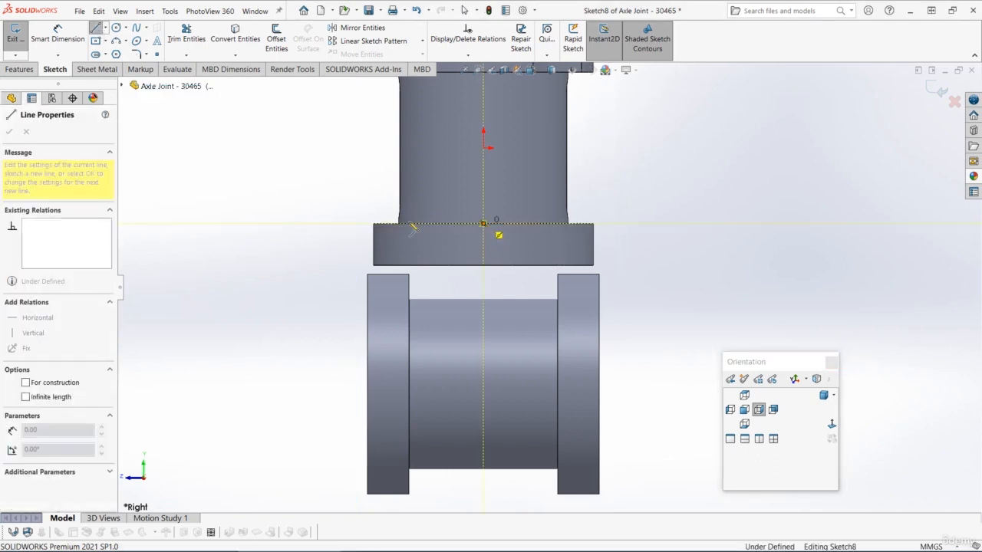
click(364, 223)
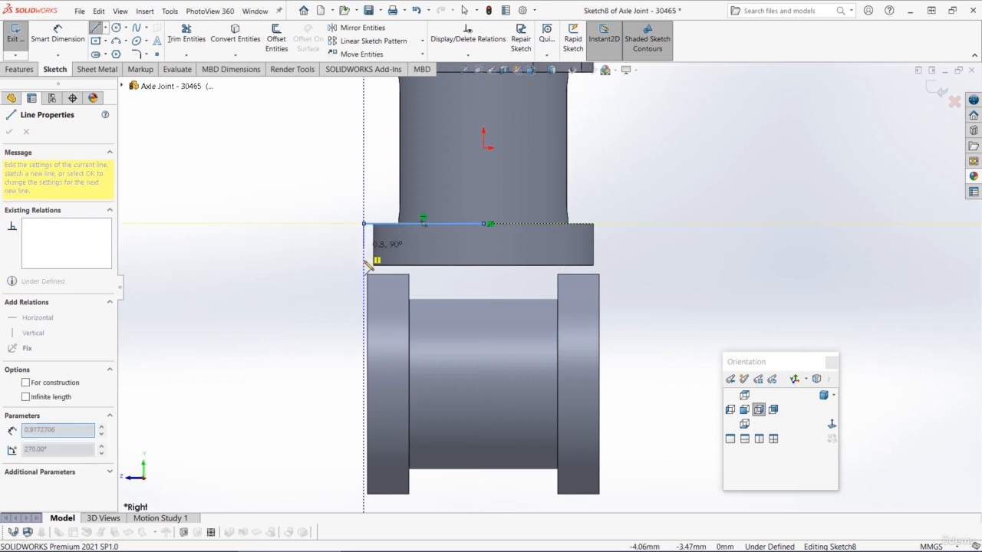
double_click(368, 332)
click(373, 332)
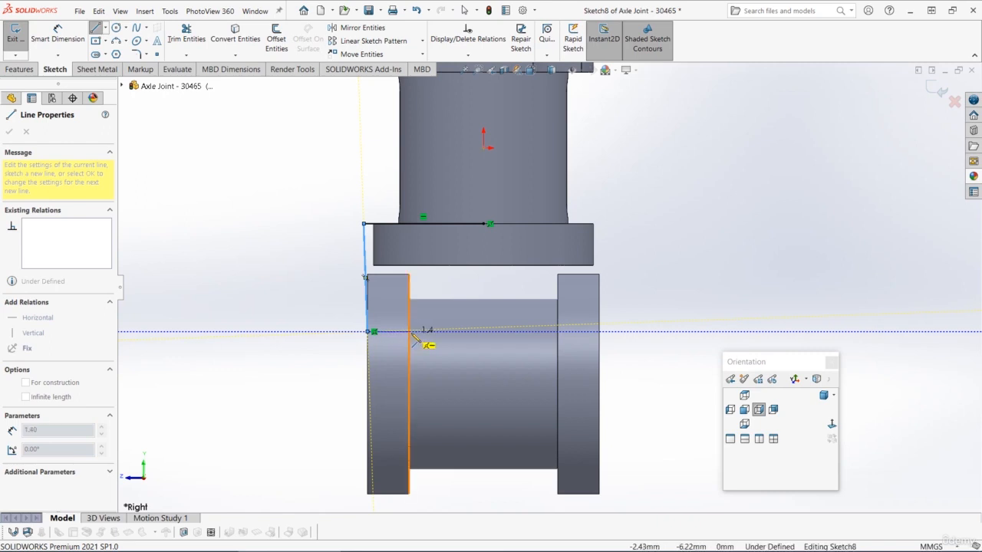
click(410, 332)
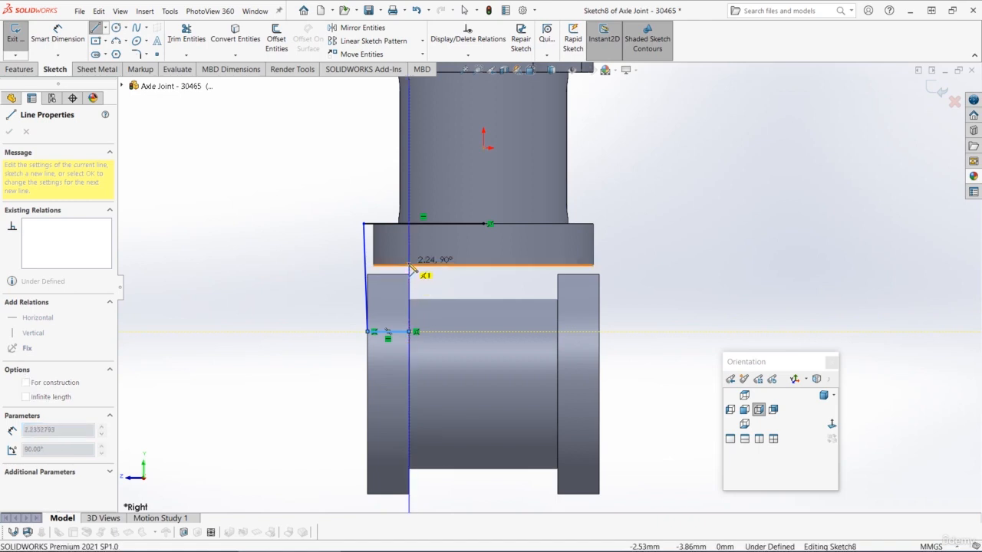
click(413, 266)
click(488, 266)
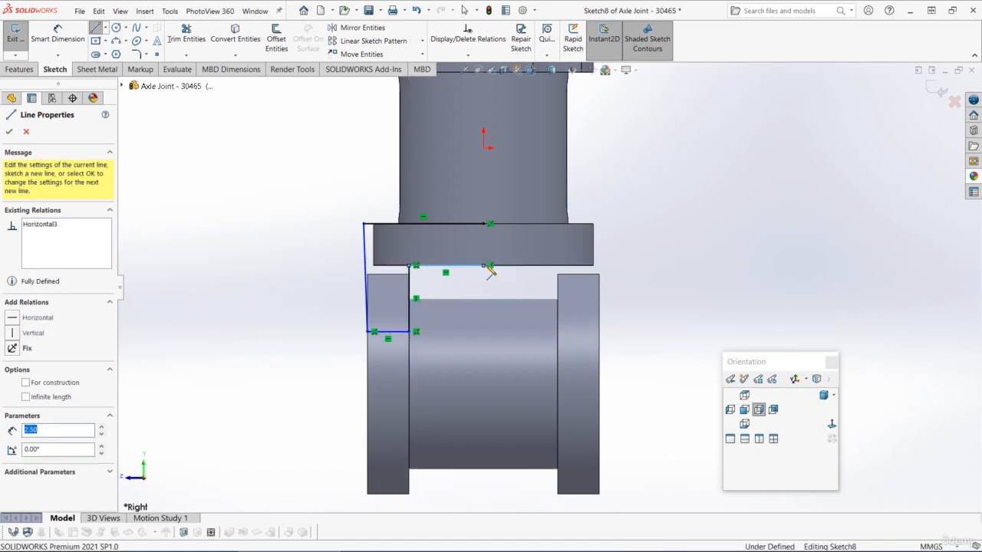
click(484, 224)
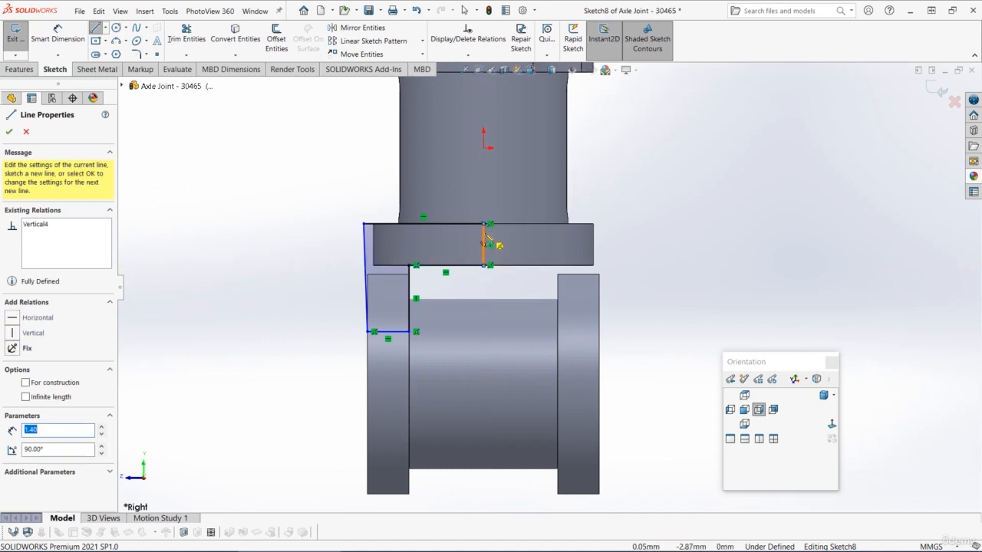
key(Escape)
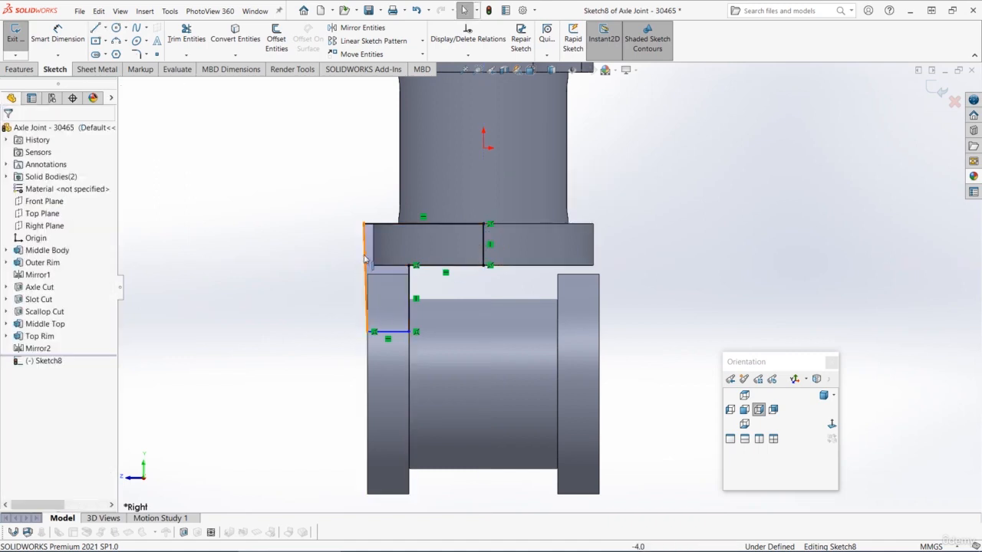
Step: Make the slanted outer line of the half profile vertical
click(365, 258)
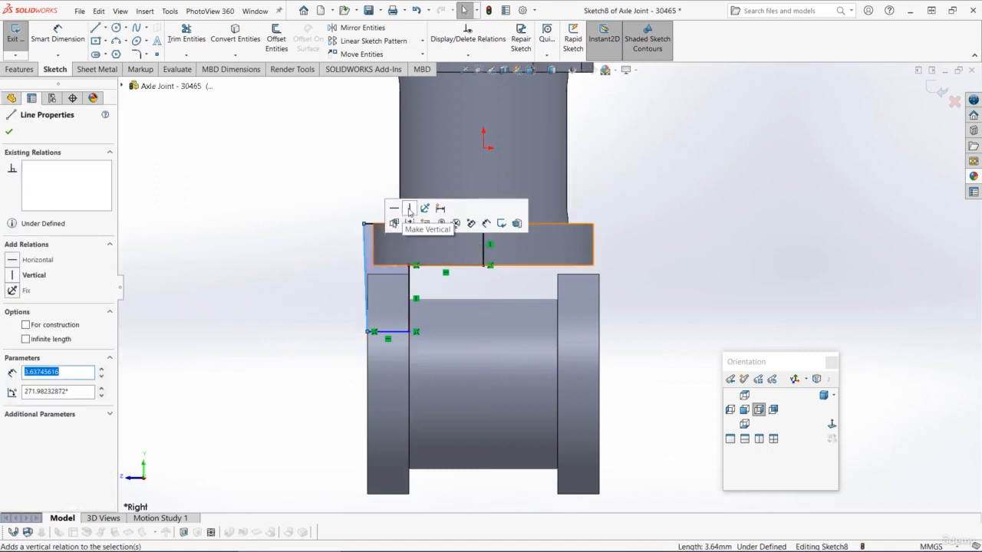
click(409, 211)
key(Escape)
Step: Dimension the profile's lower horizontal line 1 mm from the upper edge of the middle cylinder
scroll(492, 316, down, 2)
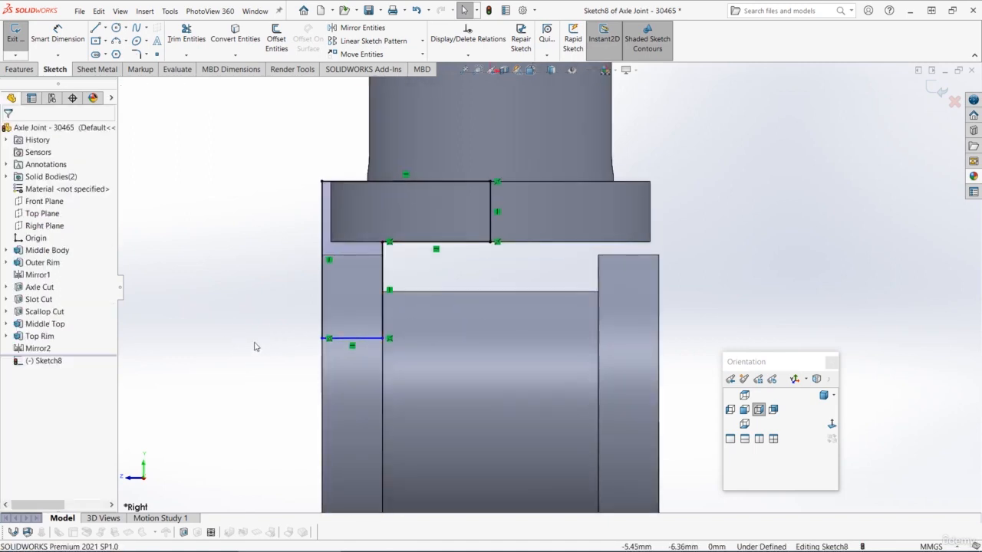
click(42, 48)
click(406, 292)
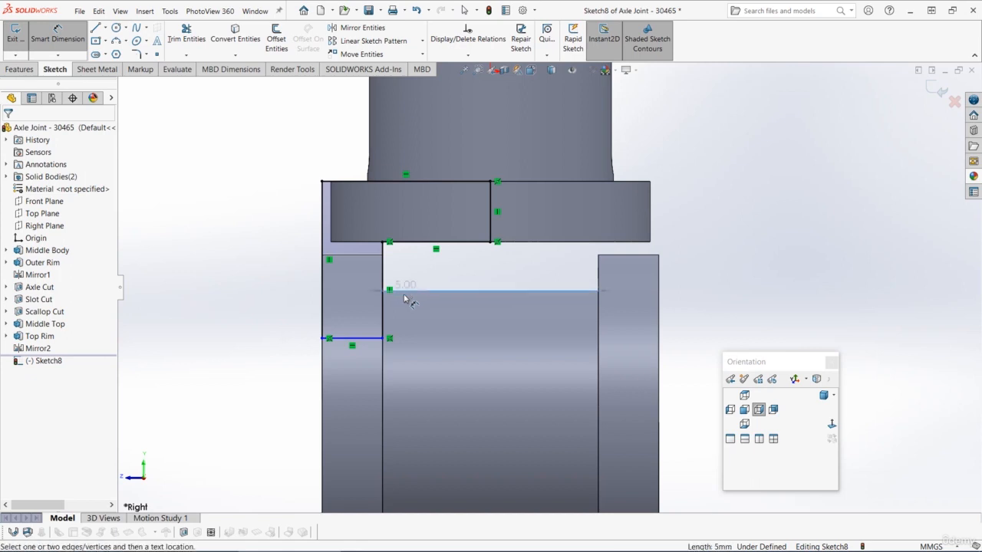
click(361, 338)
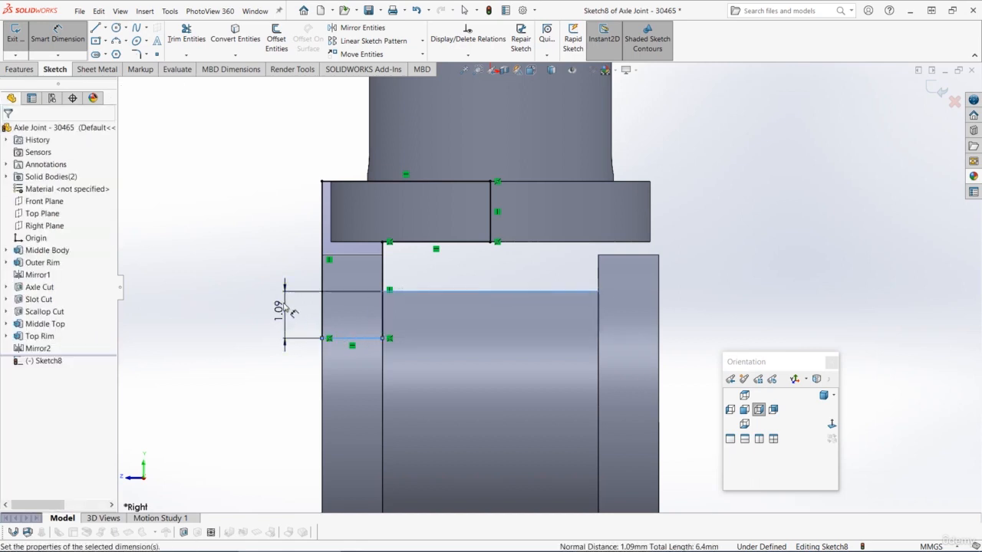
click(282, 308)
key(Return)
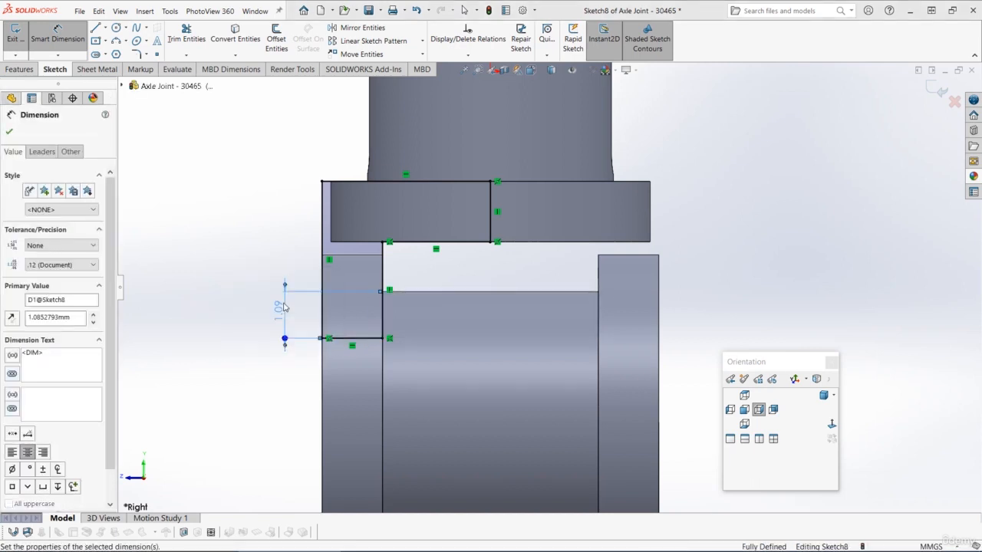
click(263, 213)
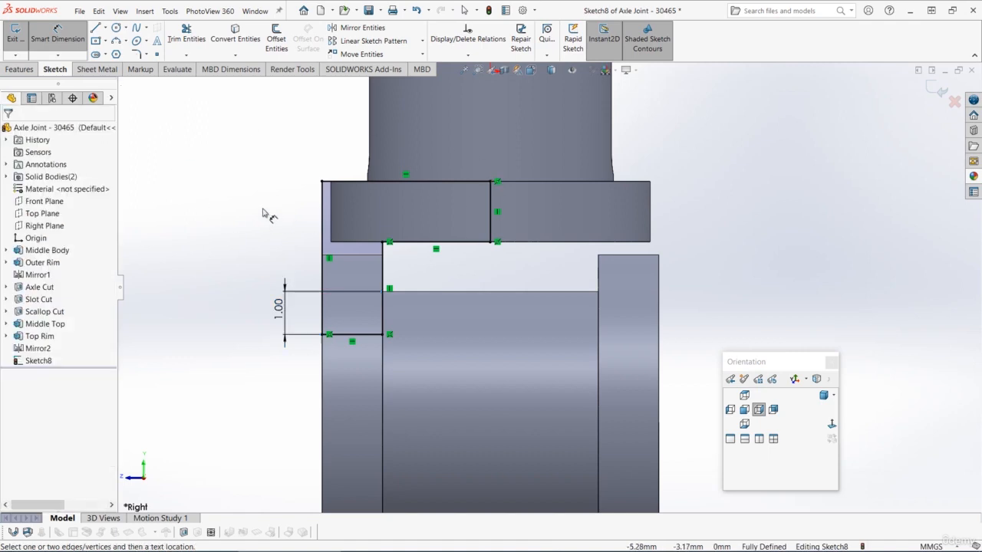
Step: Turn the profile's vertical centre line into construction geometry and mirror the half profile about it
scroll(445, 226, down, 2)
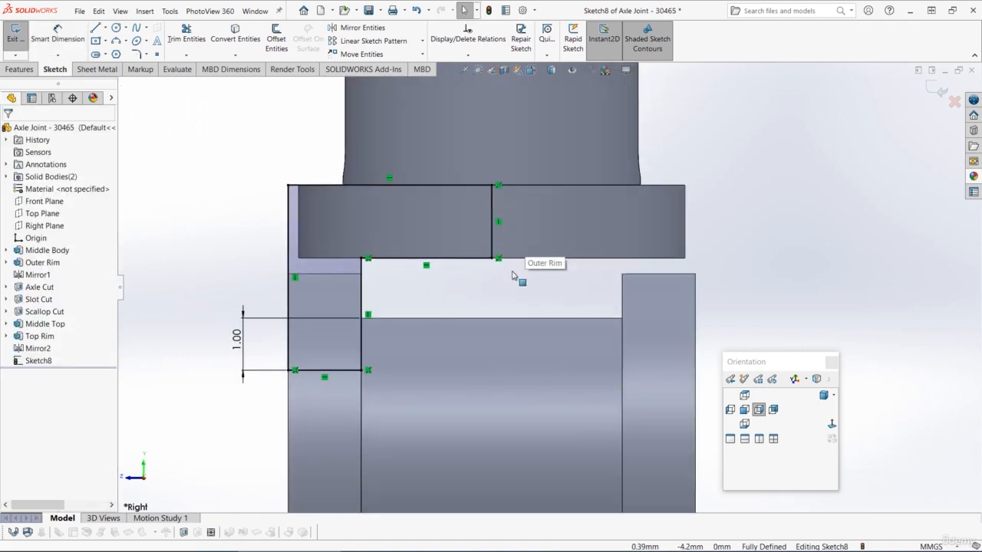
click(492, 227)
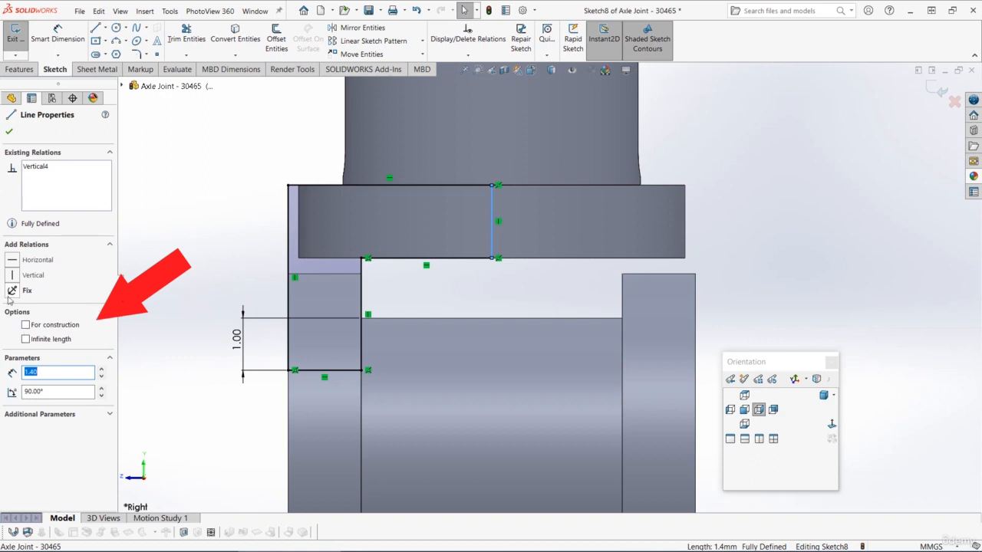
click(30, 328)
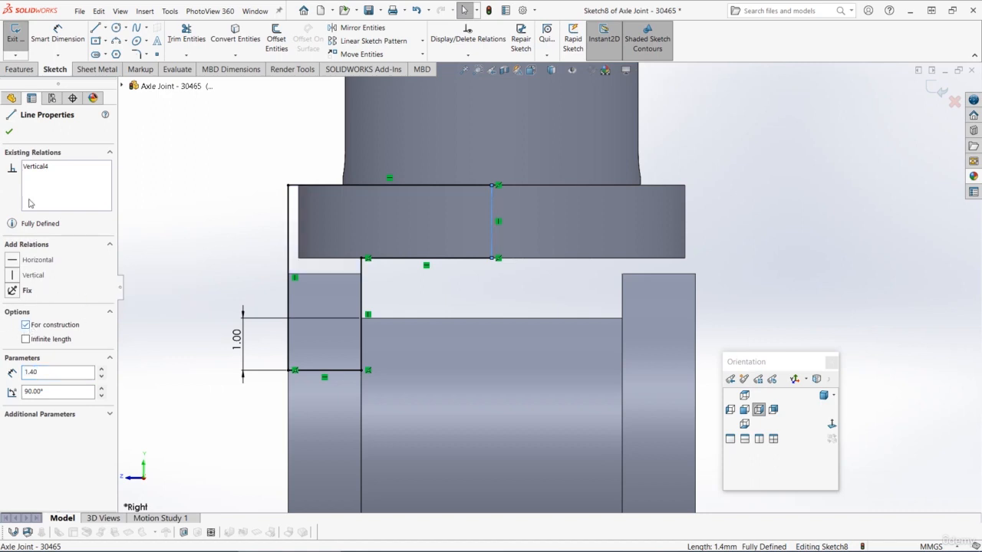
click(9, 133)
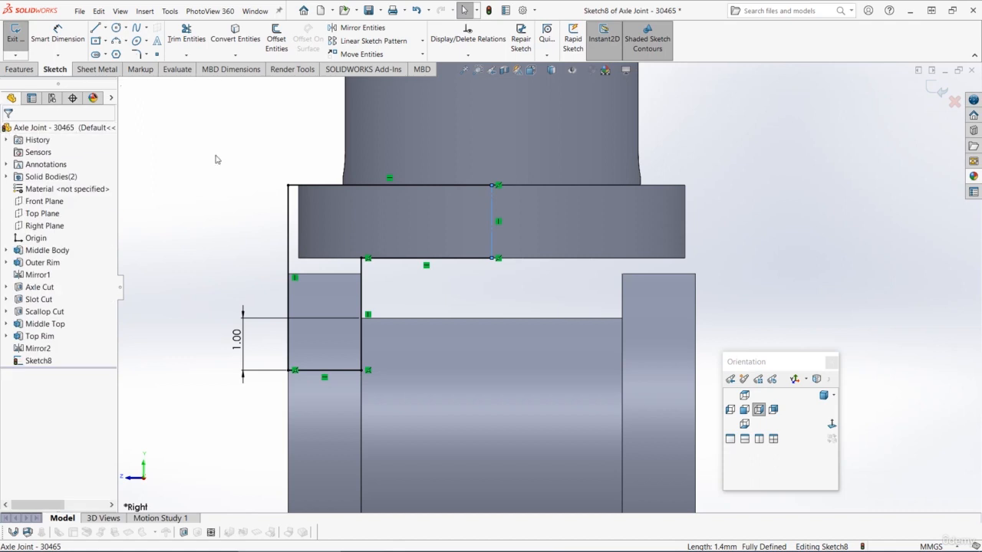
mouse_move(188, 110)
mouse_down()
mouse_move(499, 373)
mouse_move(596, 427)
mouse_up()
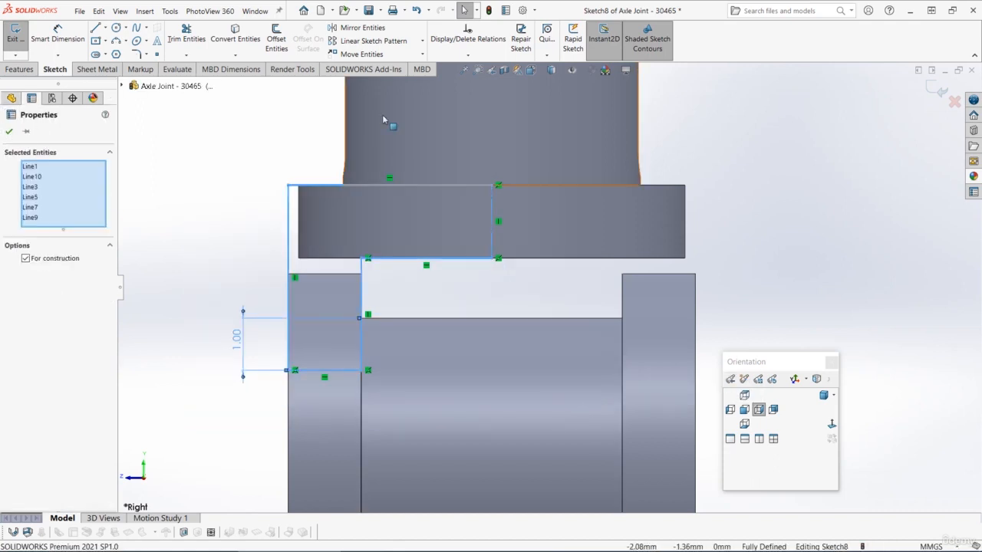
click(365, 29)
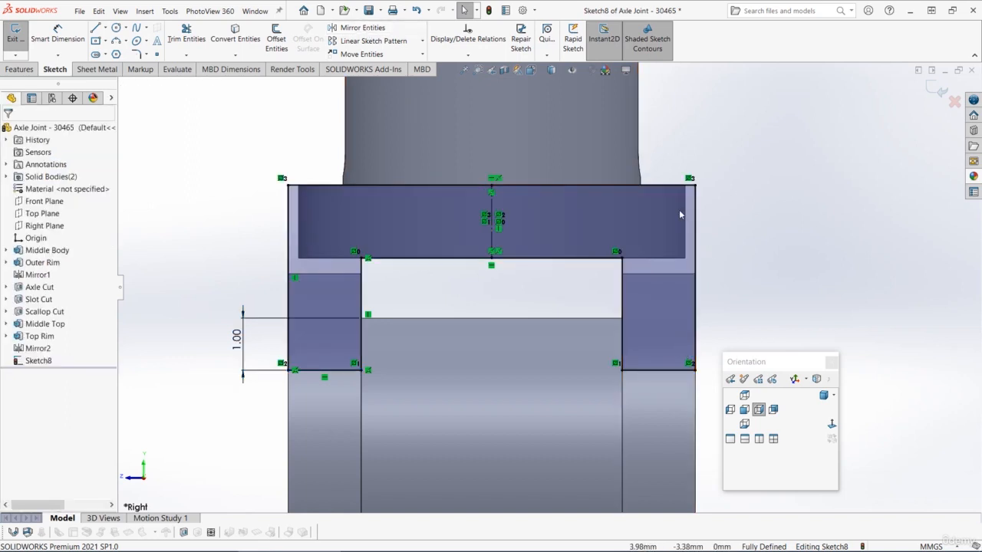
Step: Extrude the bracket-shaped profile as a boss from the mid plane with a depth of 5.7 mm
middle_drag(508, 289, 577, 223)
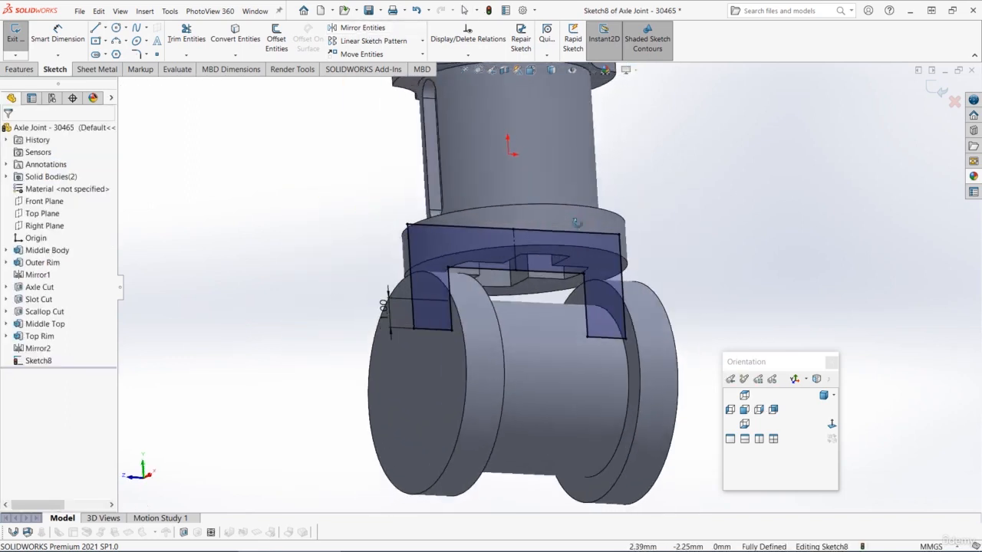
scroll(579, 269, down, 2)
middle_drag(576, 271, 559, 222)
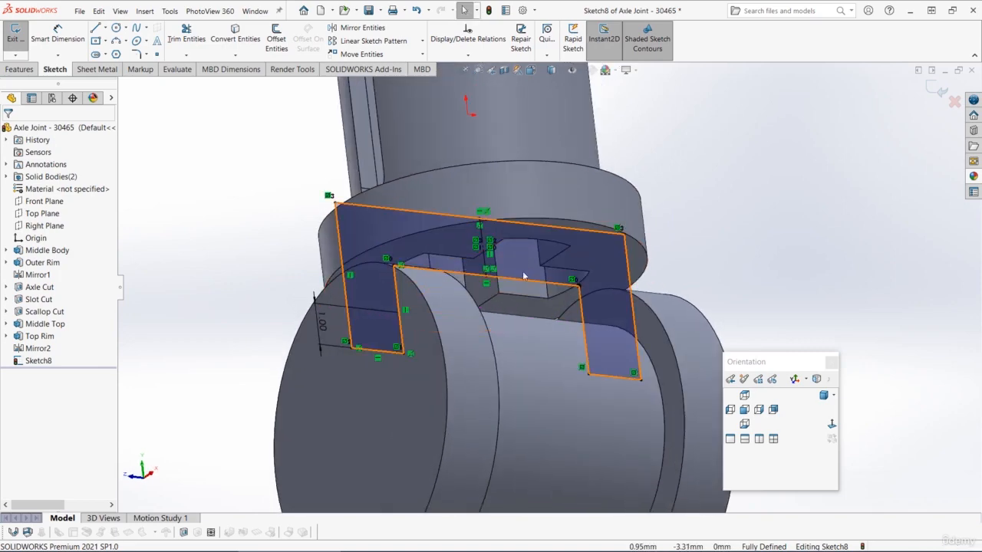
mouse_move(524, 276)
middle_down()
mouse_move(493, 278)
mouse_move(490, 268)
middle_up()
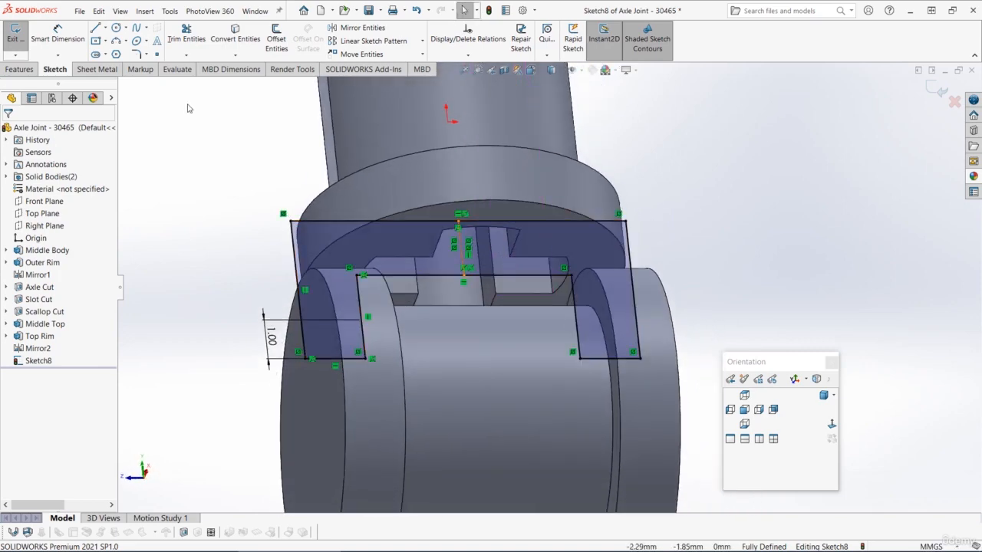
click(25, 70)
click(22, 40)
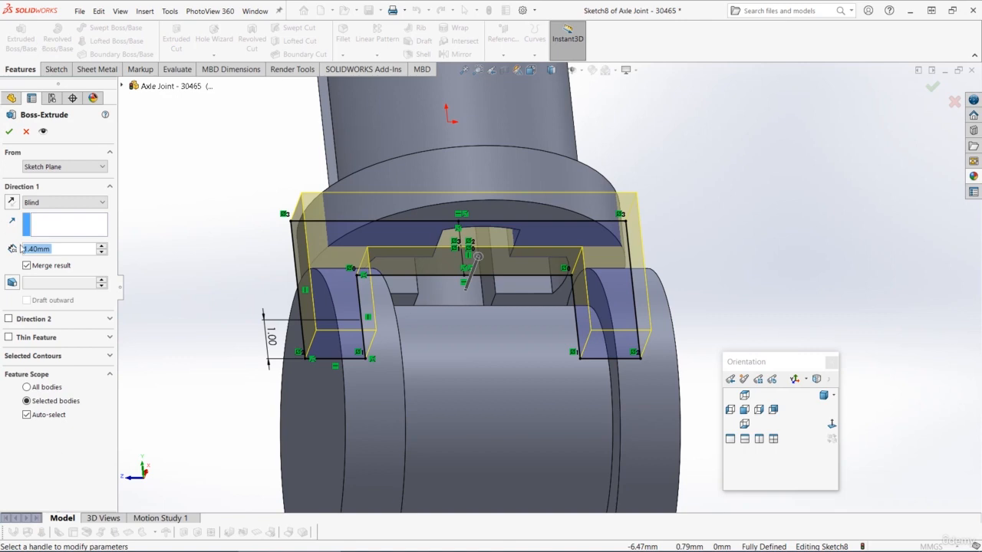
click(42, 203)
click(60, 263)
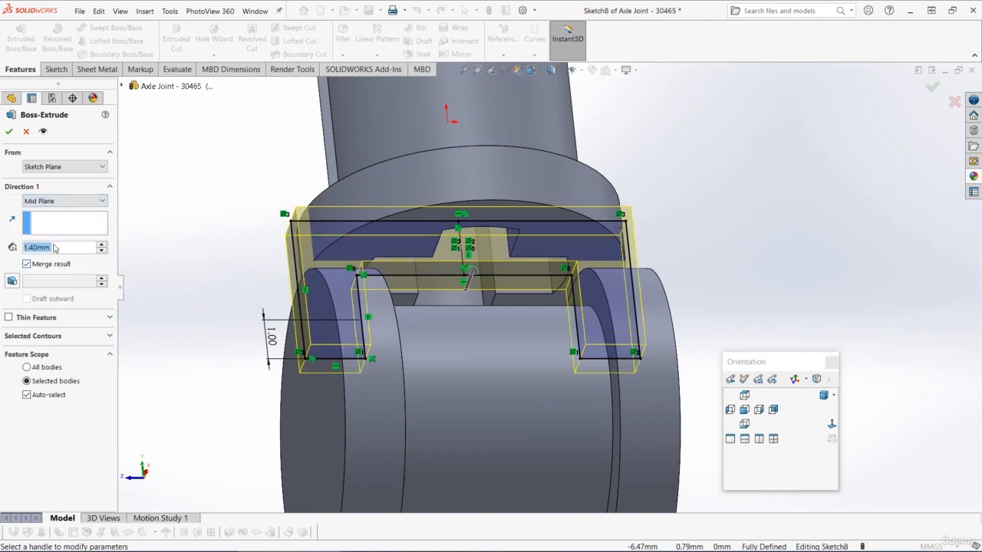
text(5.7)
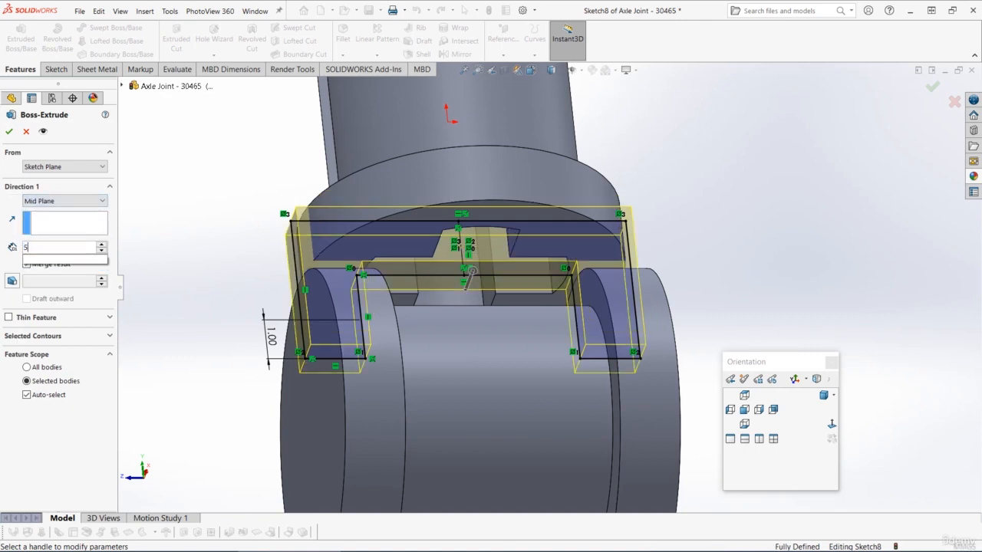
key(Tab)
click(9, 133)
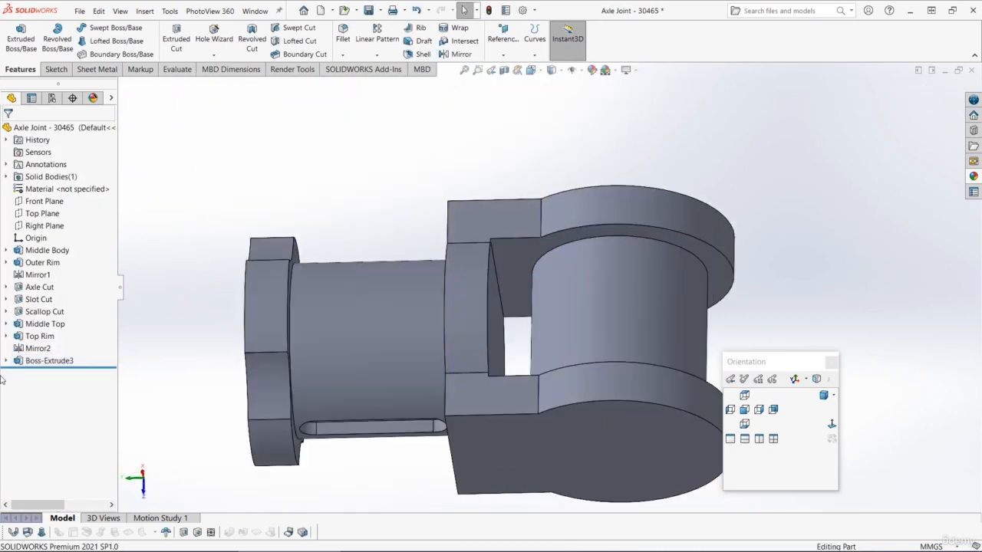
Step: Rename the new boss extrusion joining the bush and the cylinder to Axle Joint
click(42, 361)
click(35, 361)
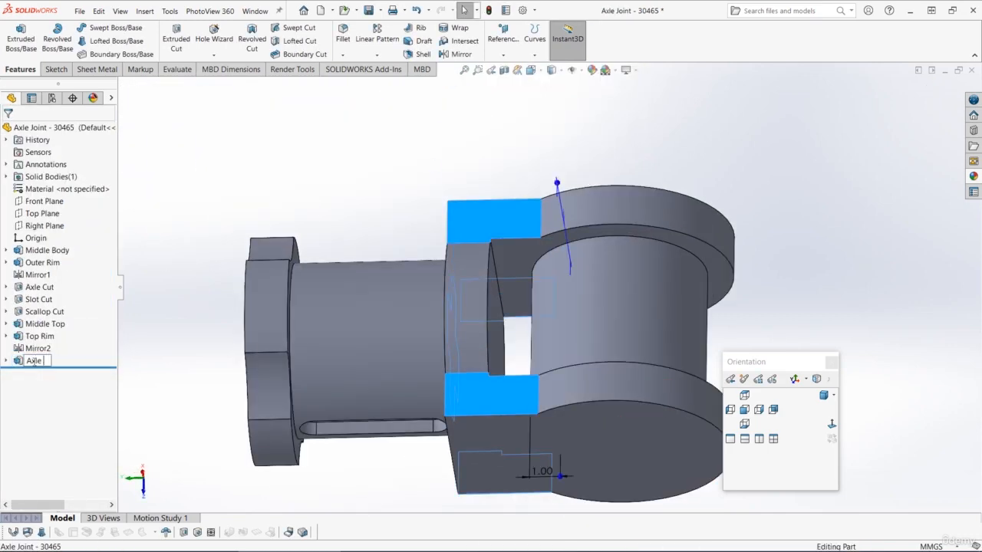
click(256, 190)
scroll(567, 346, down, 3)
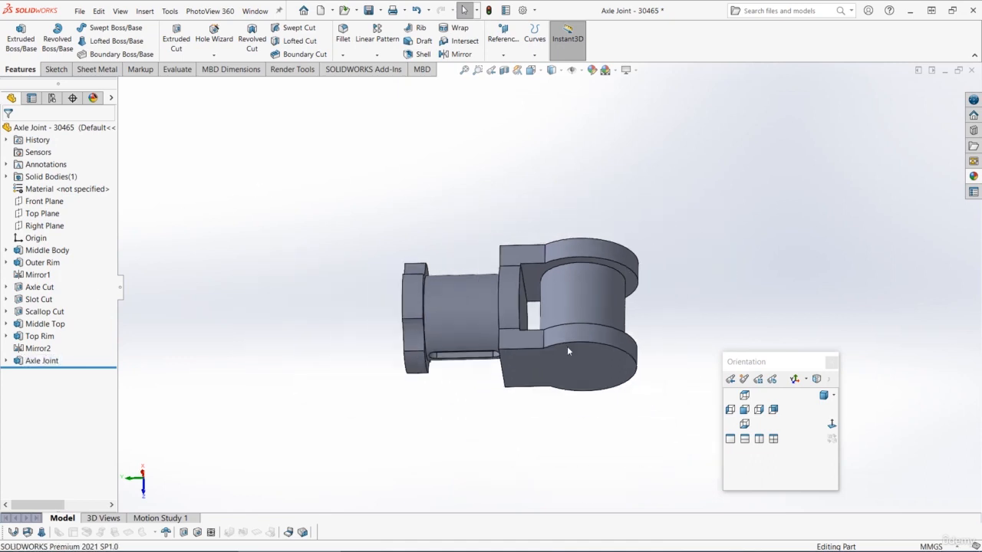
Step: Sketch a corner rectangle on the bracket's flat side face, spanning the full bracket width from its bush-side edge to the start of the rounded rims
scroll(501, 305, up, 3)
middle_drag(513, 135, 560, 219)
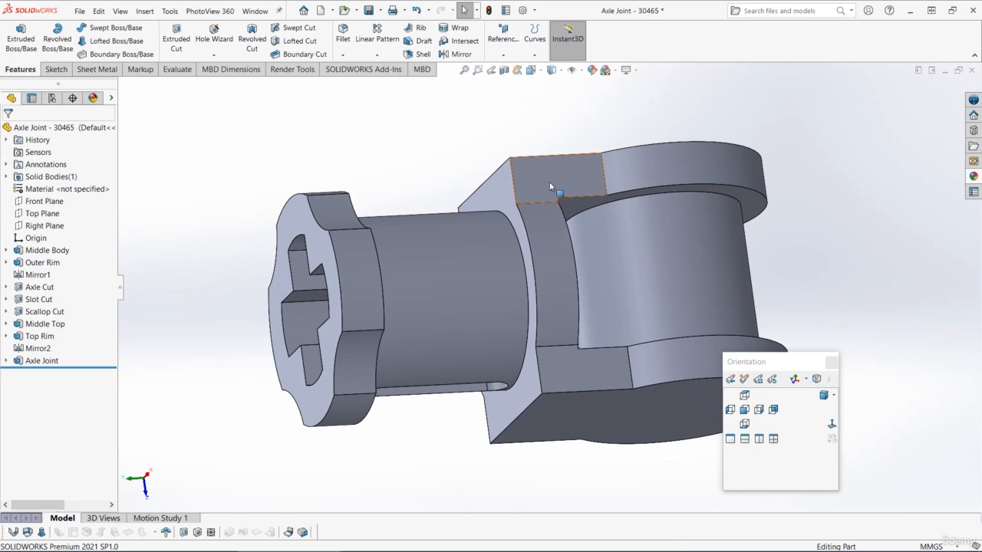
click(550, 187)
click(603, 162)
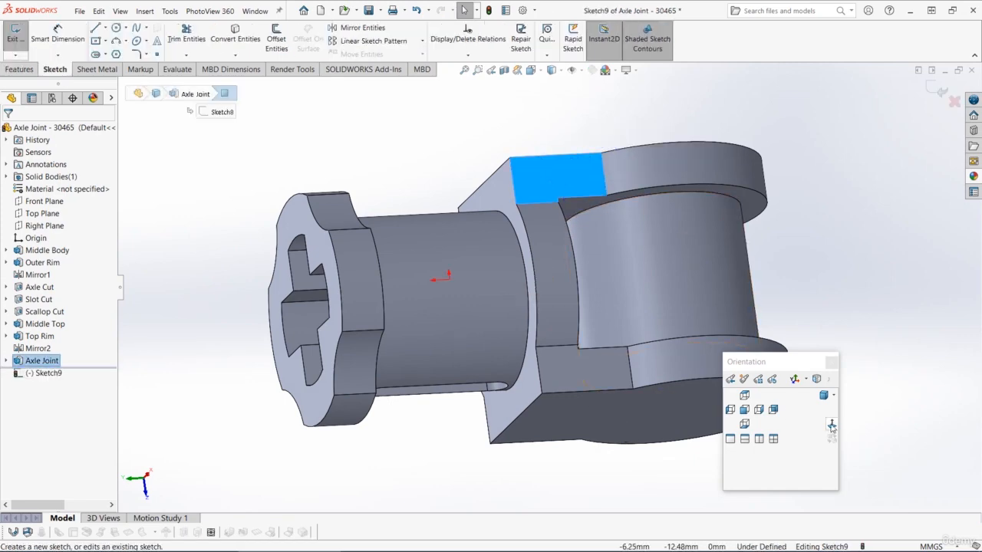
click(831, 425)
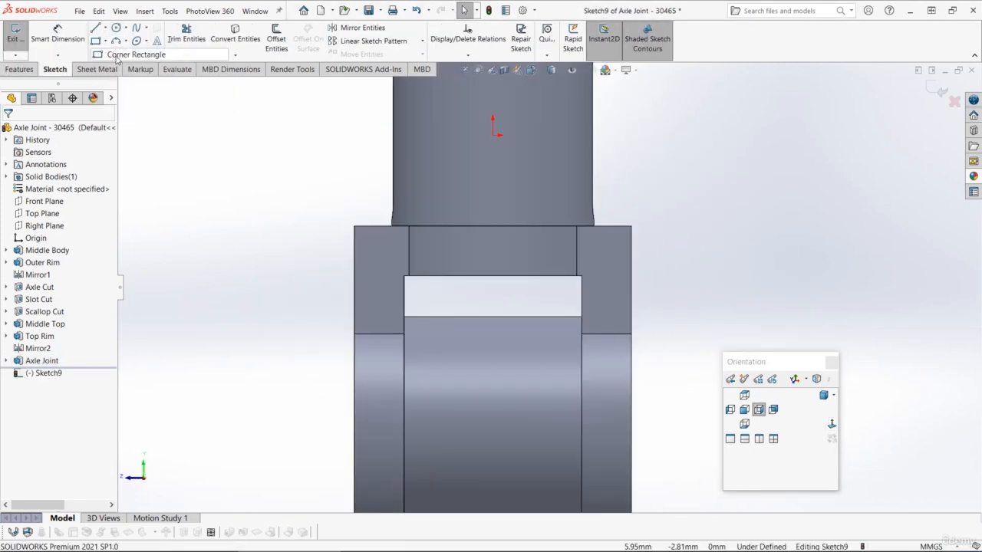
click(96, 41)
click(631, 226)
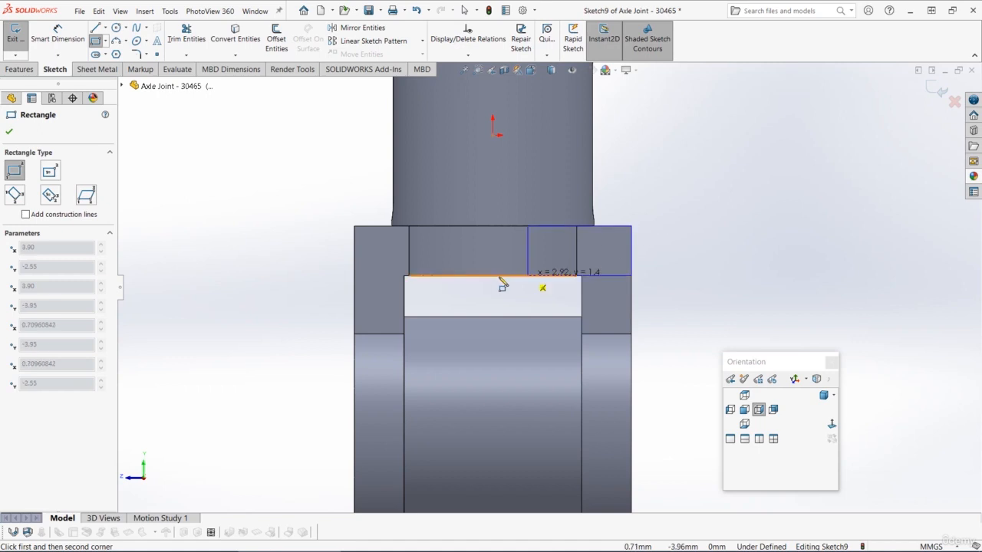
click(354, 334)
key(Escape)
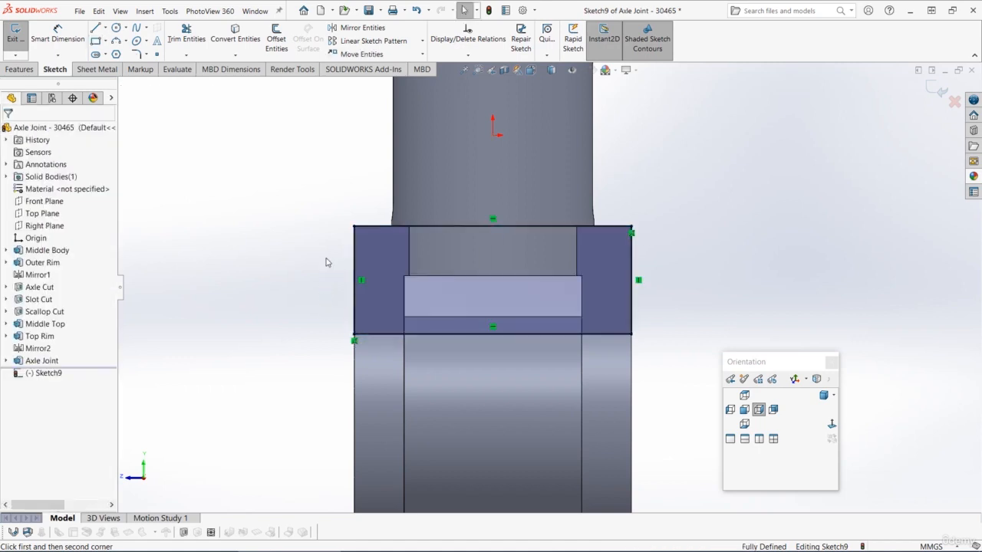
Step: Cut-extrude the rectangle as a blind cut 5.7 mm deep in the reversed direction, outward from the bracket's flat face
middle_drag(367, 227, 377, 215)
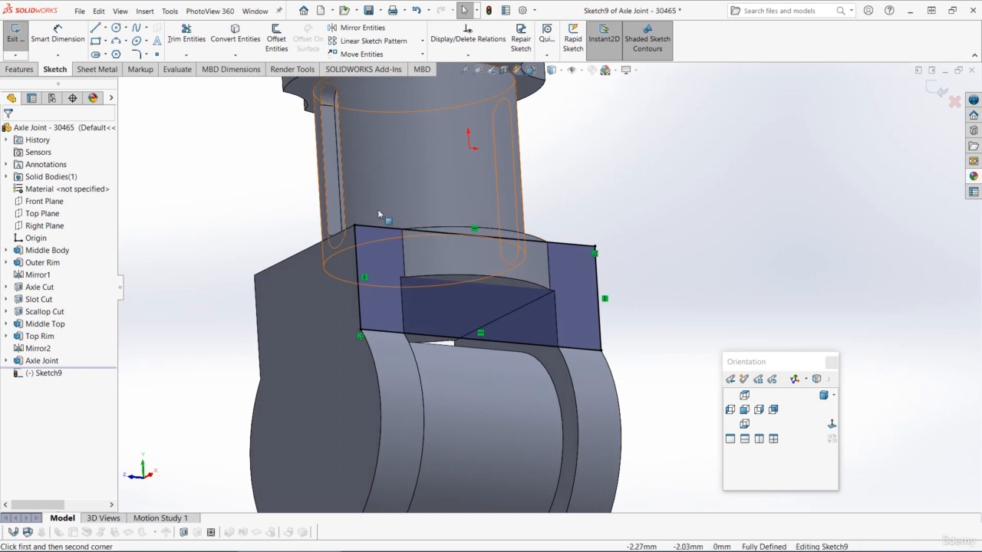
click(20, 70)
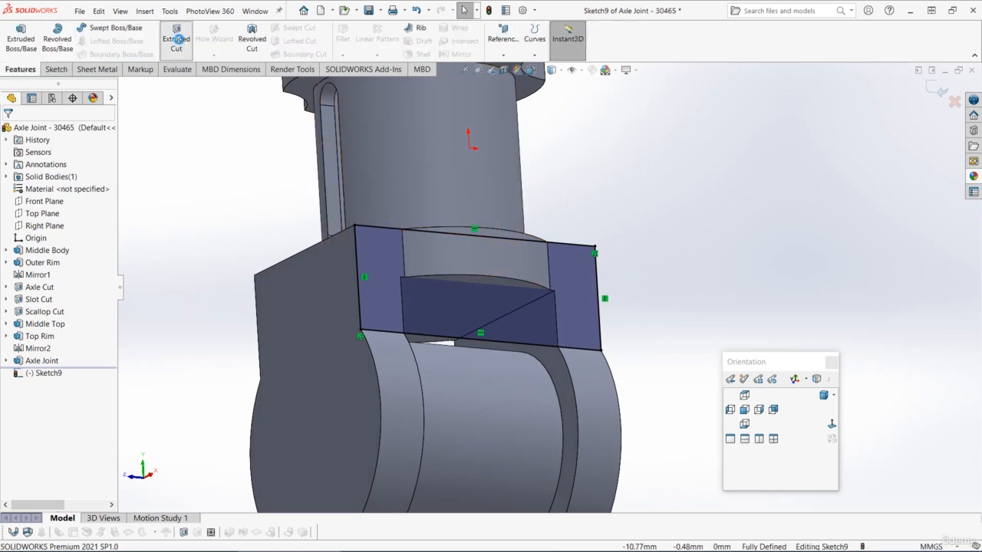
click(177, 39)
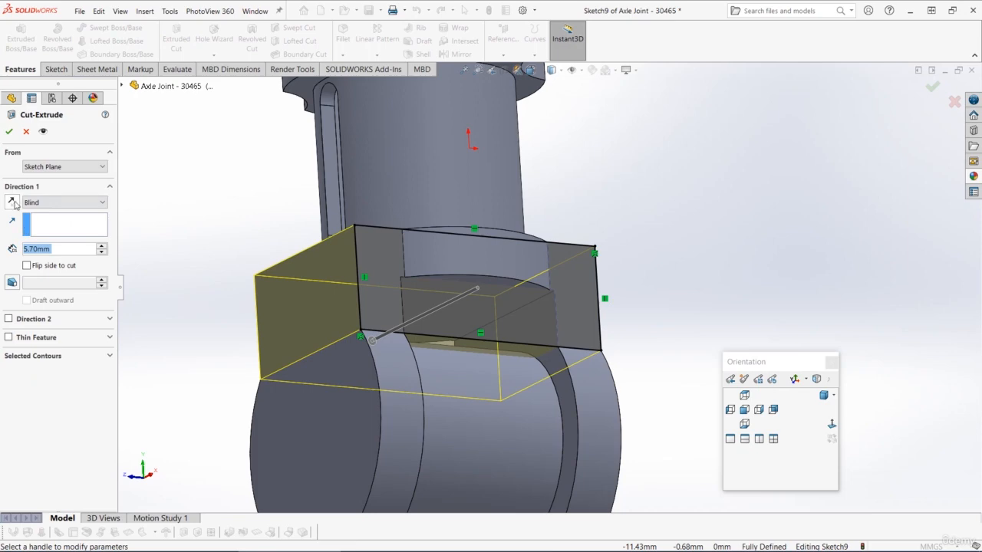
click(12, 203)
middle_drag(462, 250, 524, 185)
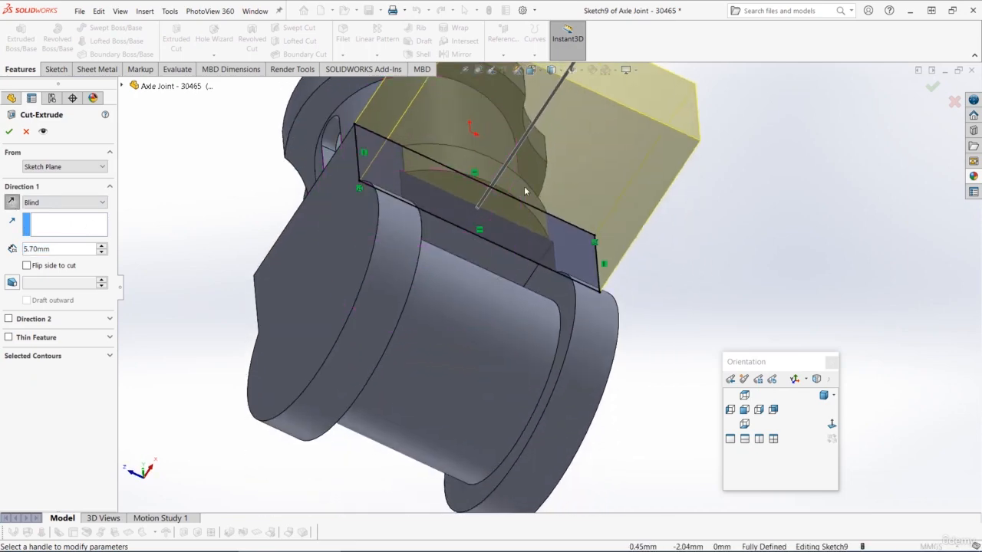
scroll(476, 165, up, 2)
scroll(479, 215, down, 3)
middle_drag(483, 225, 374, 220)
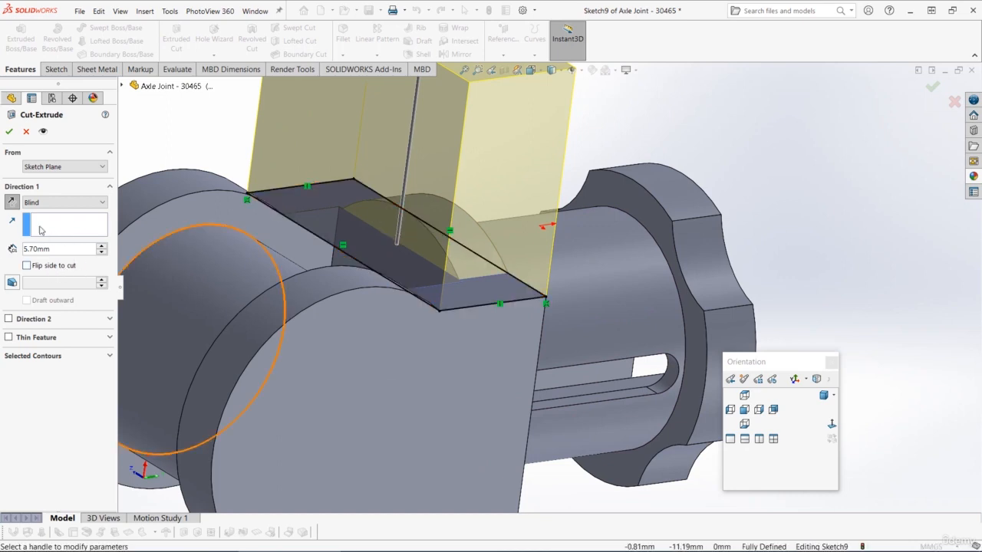
click(9, 133)
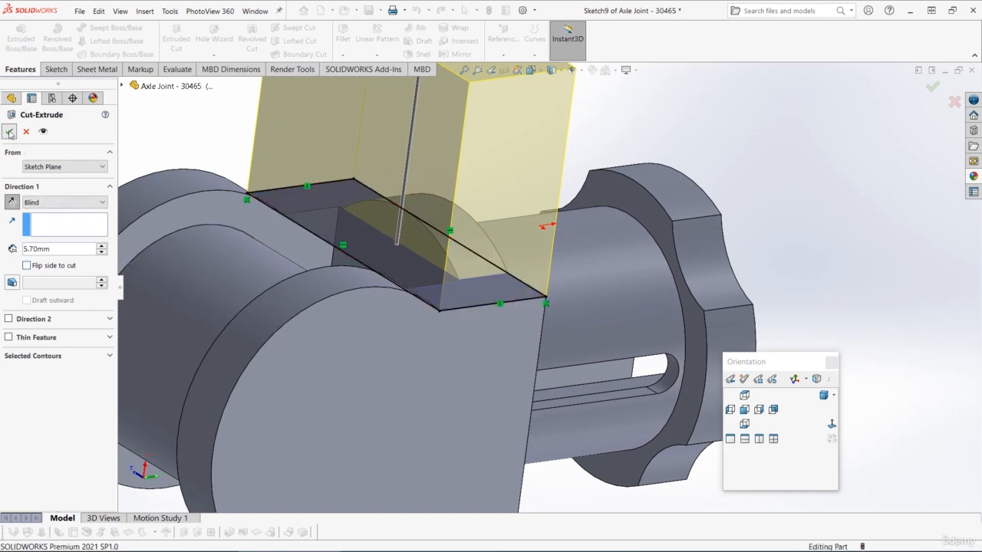
Step: Rename the new cut feature to Side Cut
middle_drag(253, 253, 414, 246)
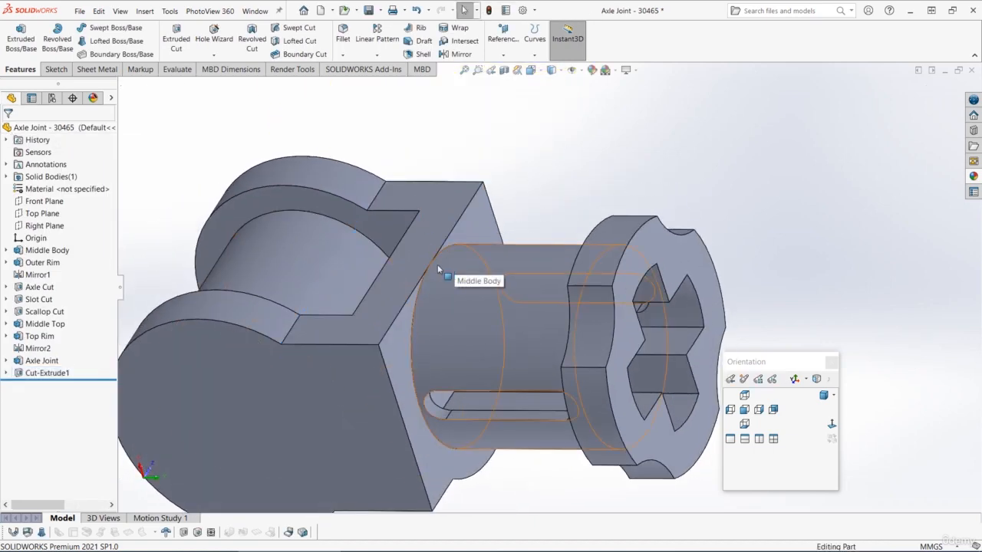
click(42, 374)
click(41, 374)
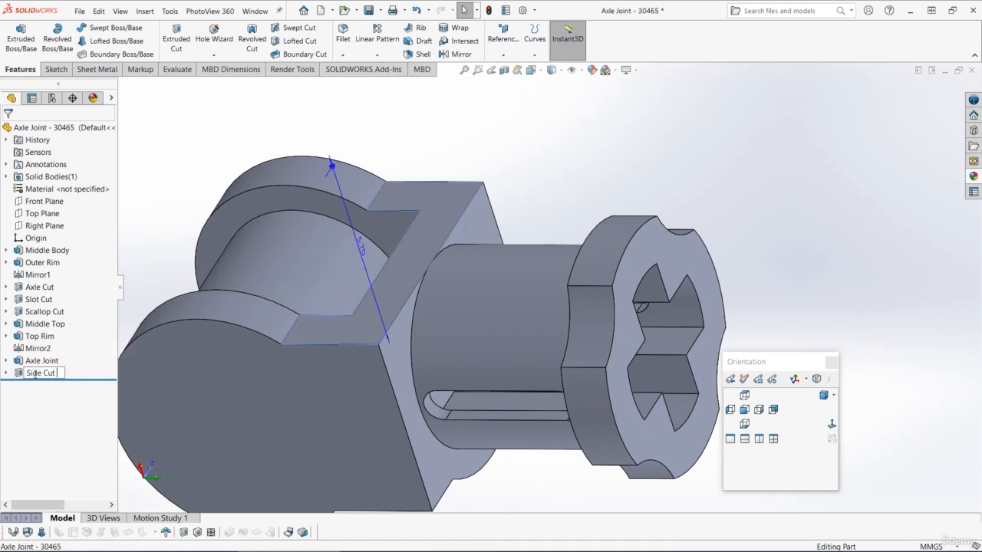
mouse_move(582, 181)
middle_down()
mouse_move(587, 234)
mouse_move(475, 262)
mouse_move(489, 244)
middle_up()
scroll(489, 243, up, 2)
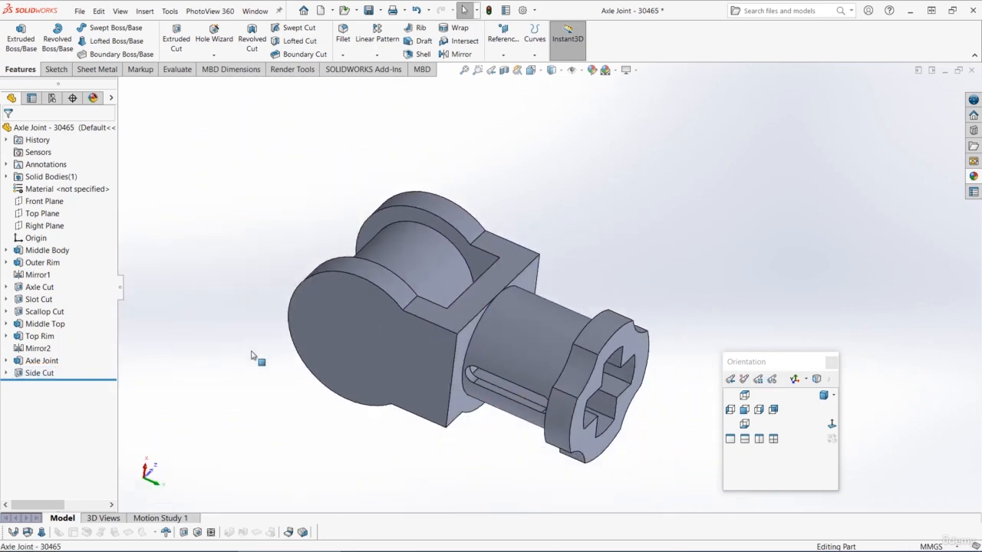
Step: Mirror the Side Cut feature about the Right Plane
click(39, 374)
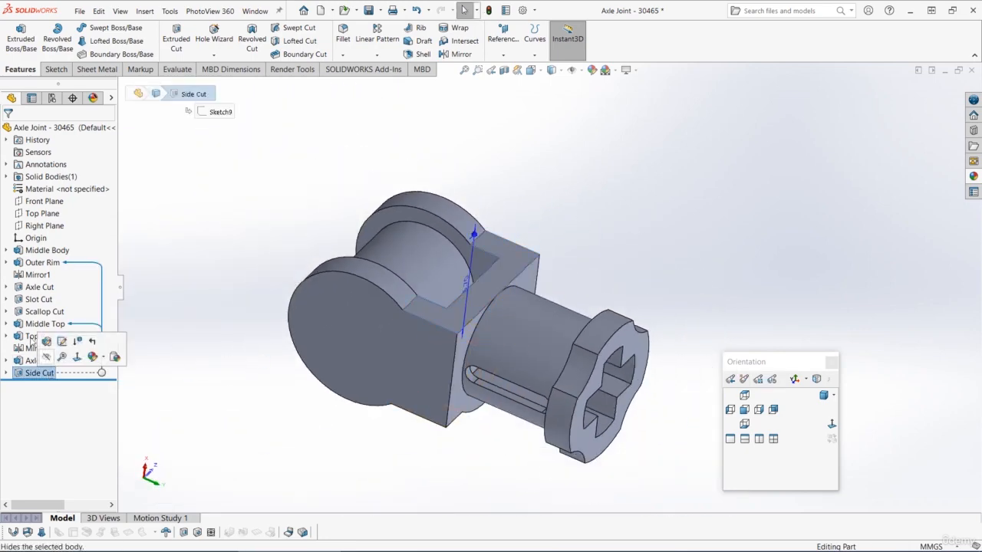
click(42, 231)
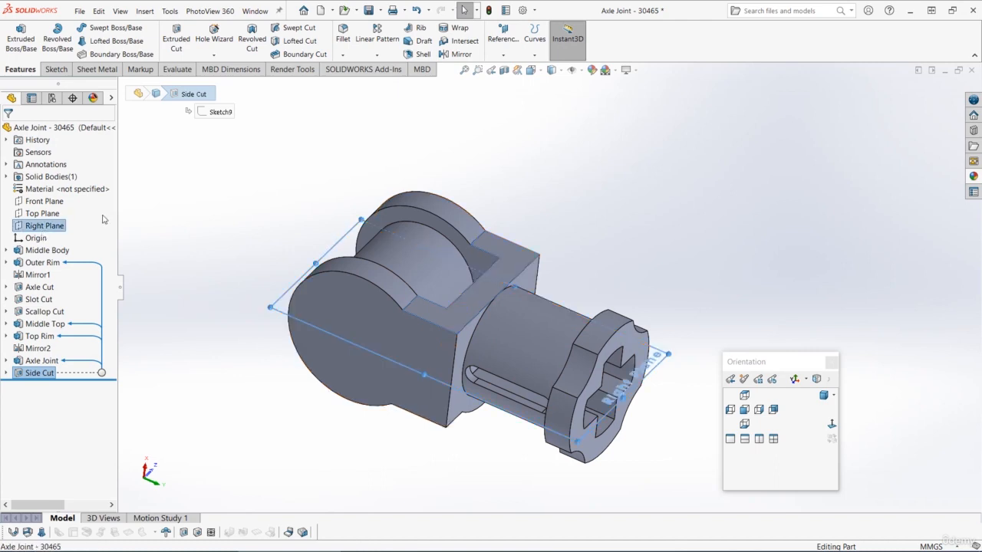
click(462, 55)
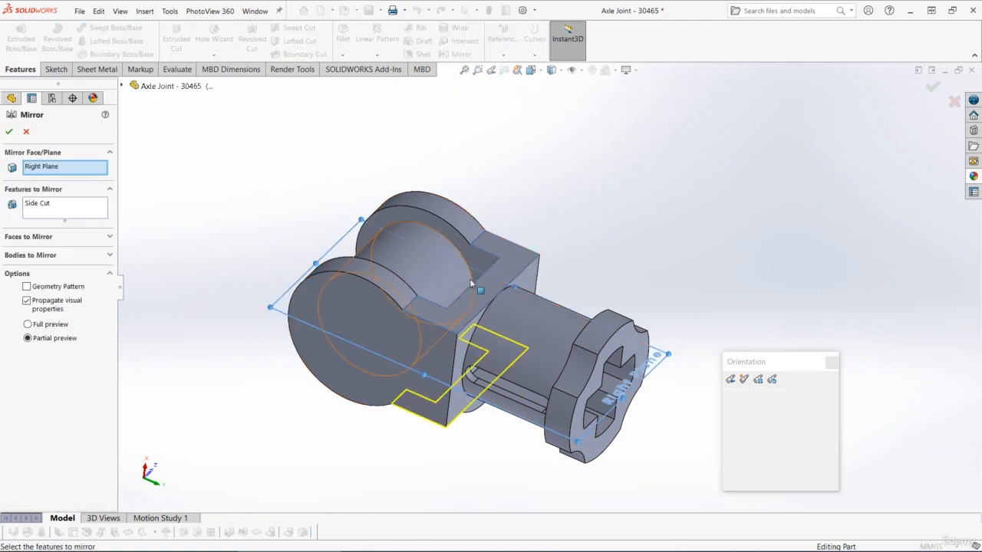
middle_drag(470, 278, 481, 168)
click(9, 132)
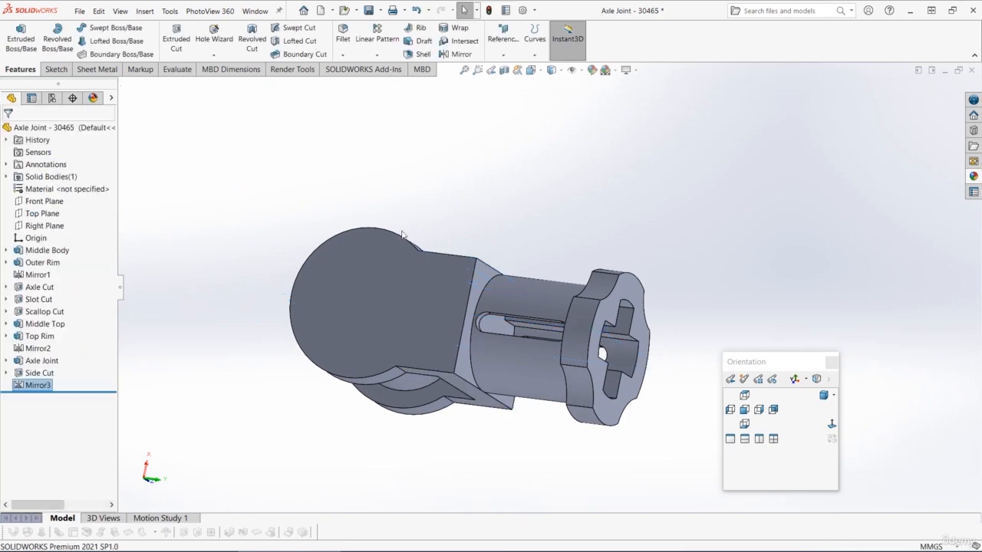
Step: Sketch a corner rectangle about 5 by 1.6 mm on the Right Plane, covering the opening between the bracket and the cylinder
middle_drag(583, 254, 477, 308)
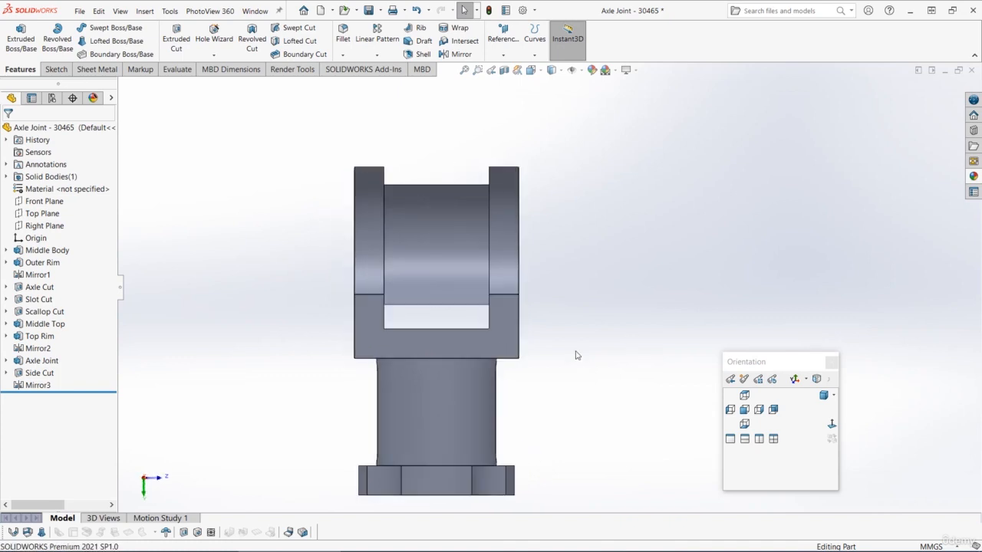
click(45, 227)
click(51, 206)
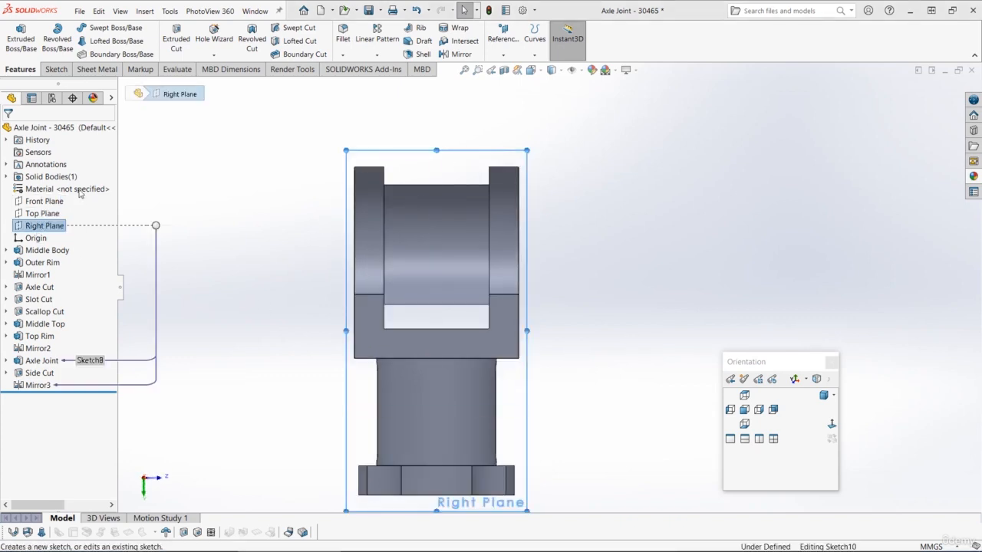
click(96, 42)
scroll(361, 349, down, 5)
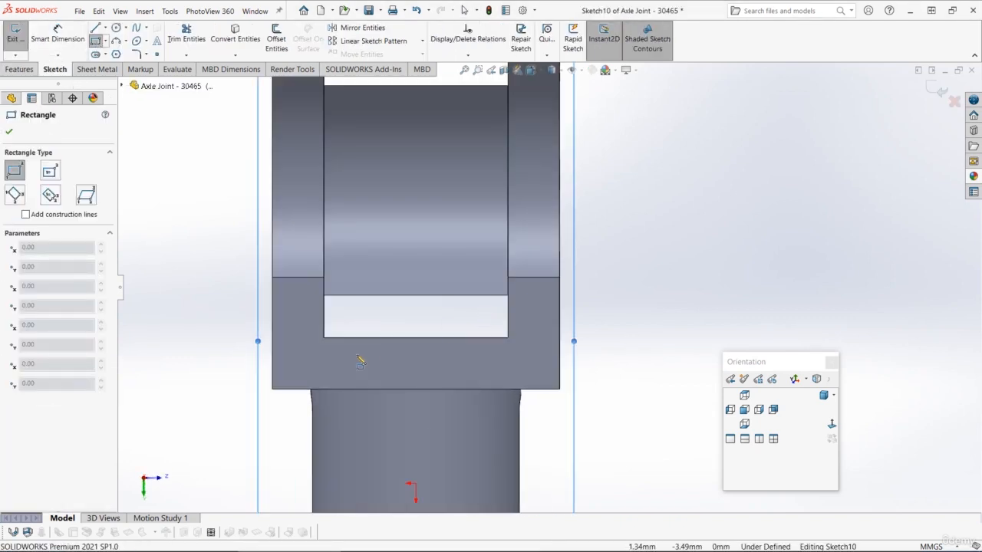
click(332, 334)
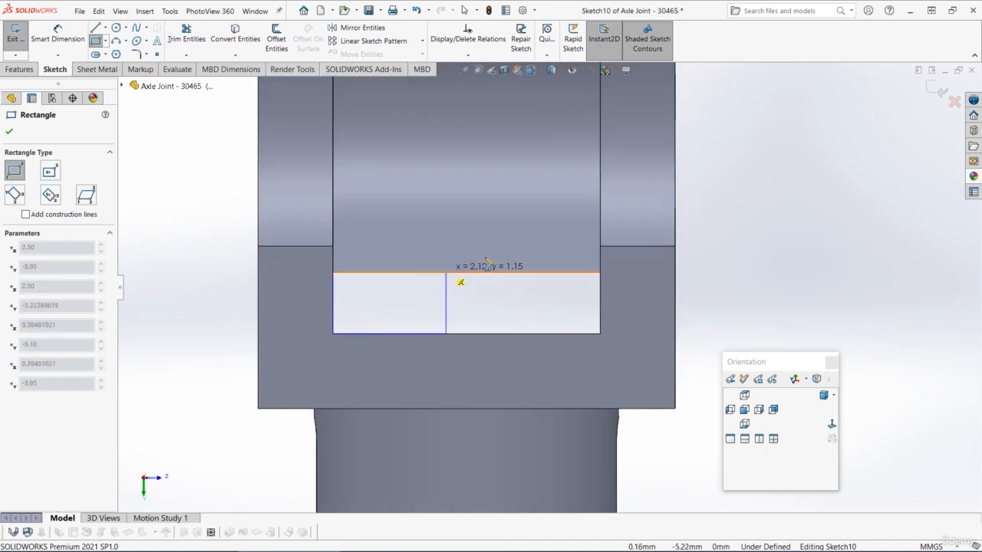
click(600, 246)
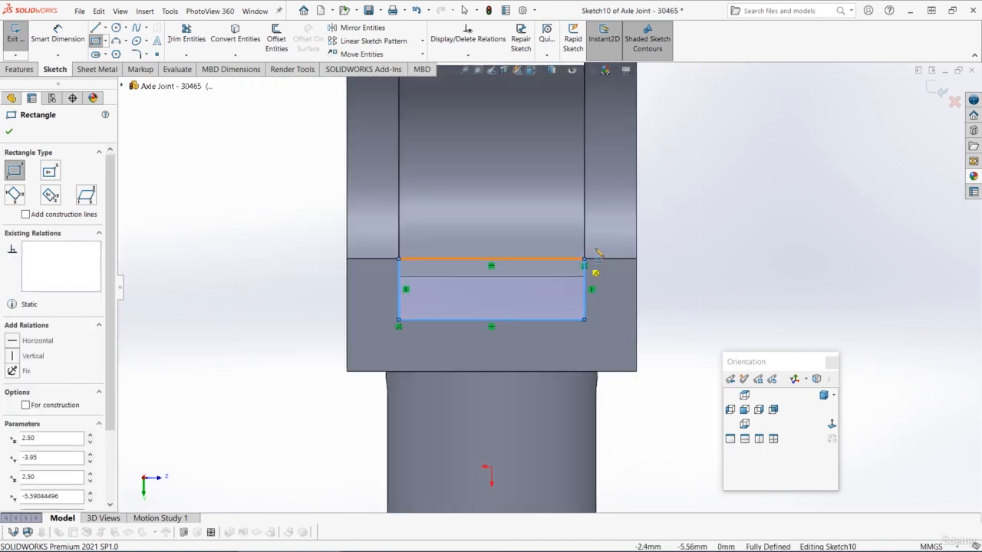
key(Escape)
Step: Extrude the rectangle in the opening as a boss from the mid plane with a depth of 1.4 mm, merging the result
mouse_move(730, 248)
middle_down()
mouse_move(565, 263)
mouse_move(581, 291)
middle_up()
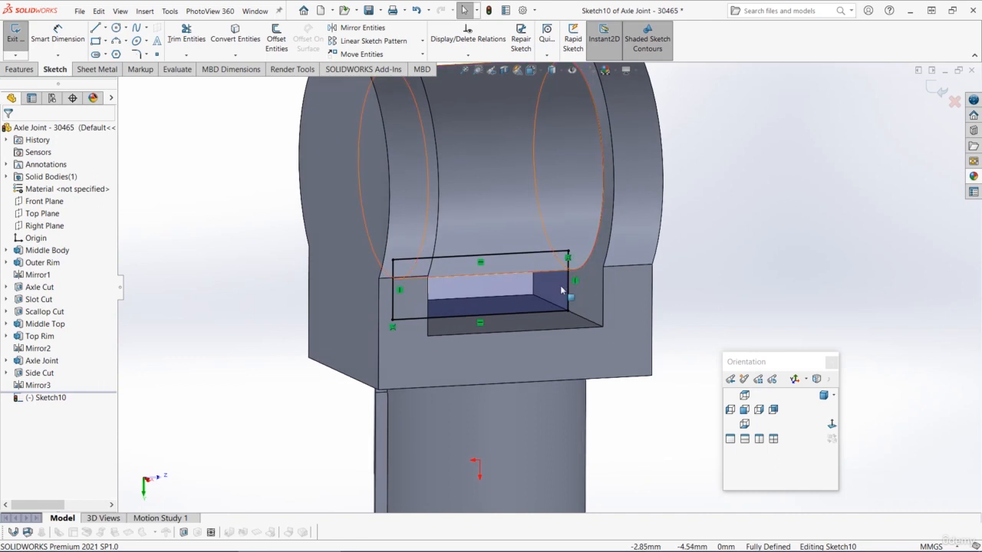
click(20, 69)
click(20, 35)
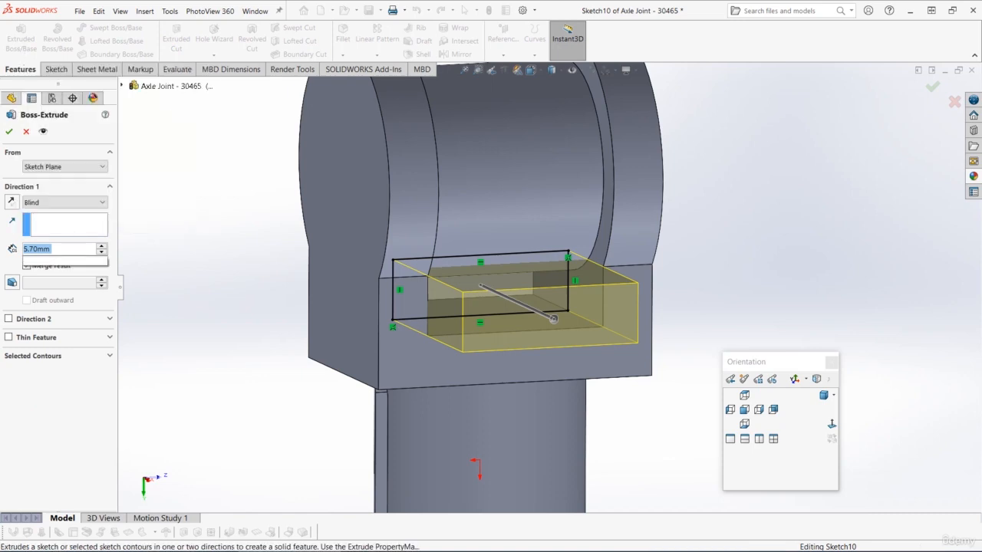
text(1.4)
key(Tab)
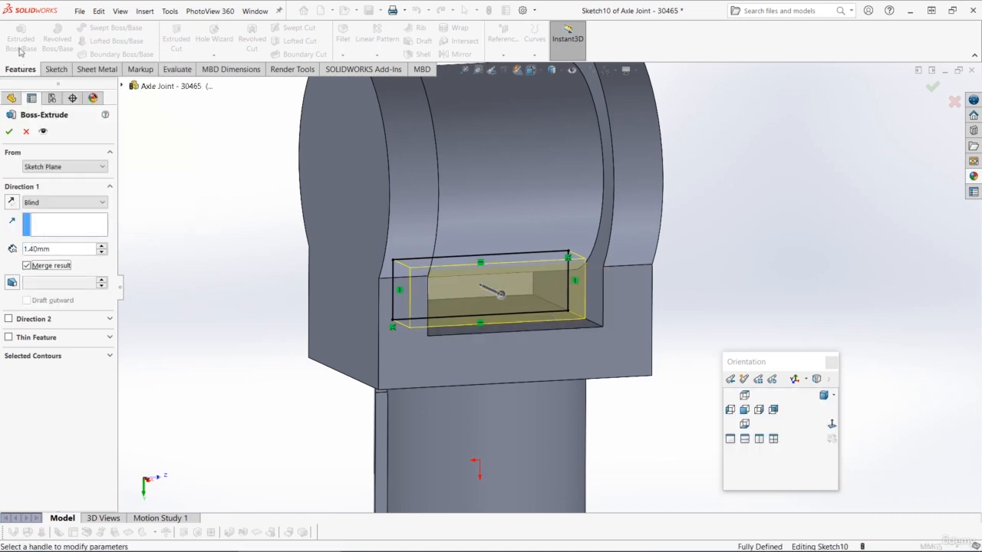
click(73, 202)
click(42, 267)
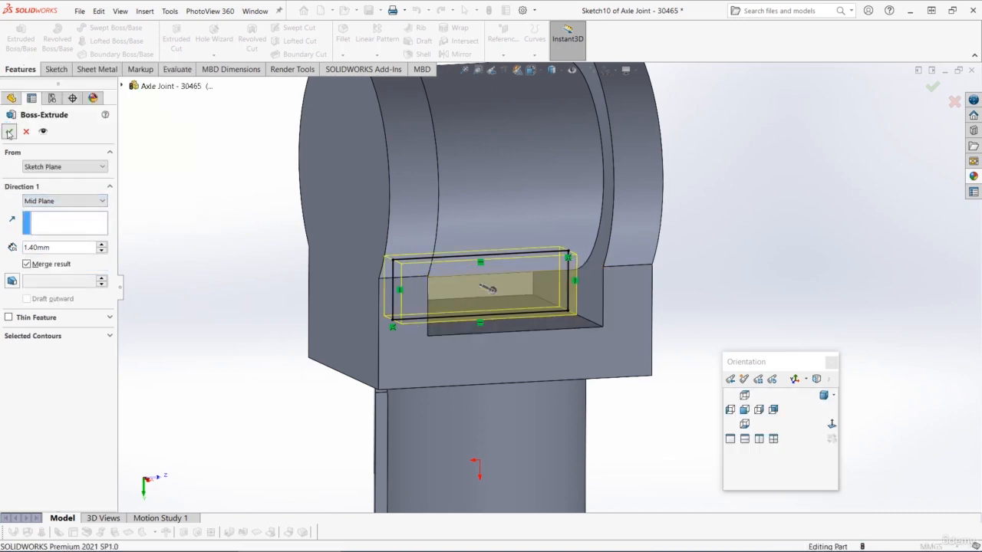
click(9, 133)
Step: Rename the new boss extrusion that fills the opening to Middle Wall
click(50, 397)
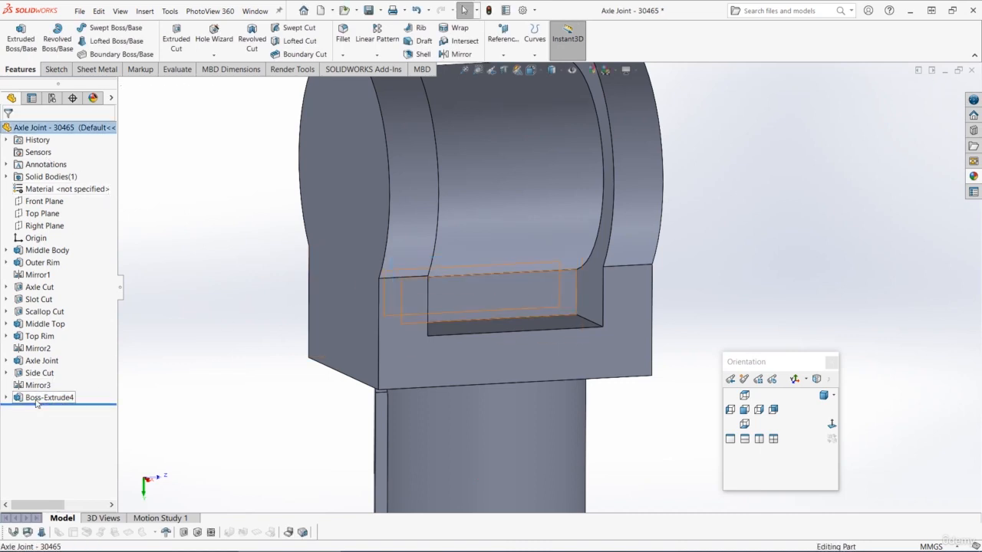
click(50, 397)
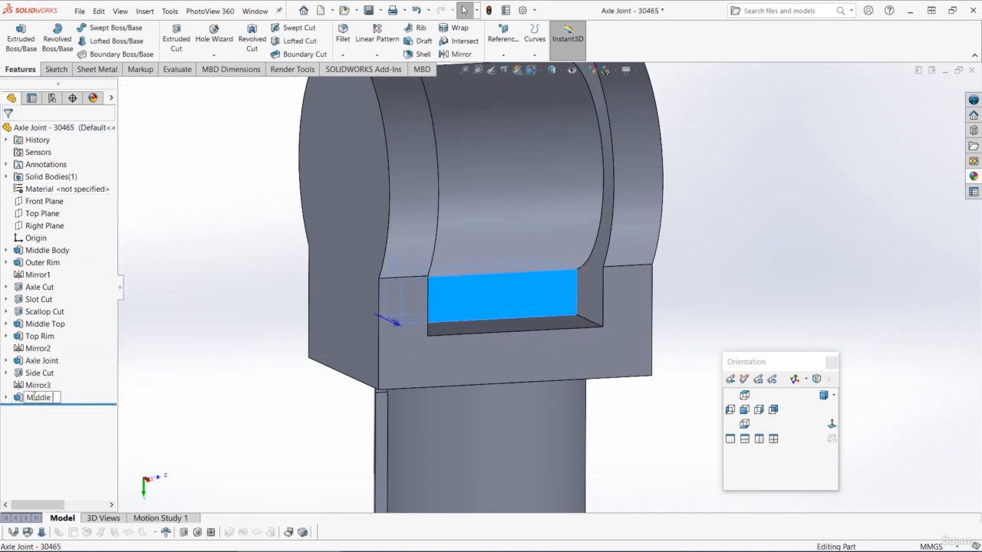
click(287, 261)
scroll(290, 260, up, 3)
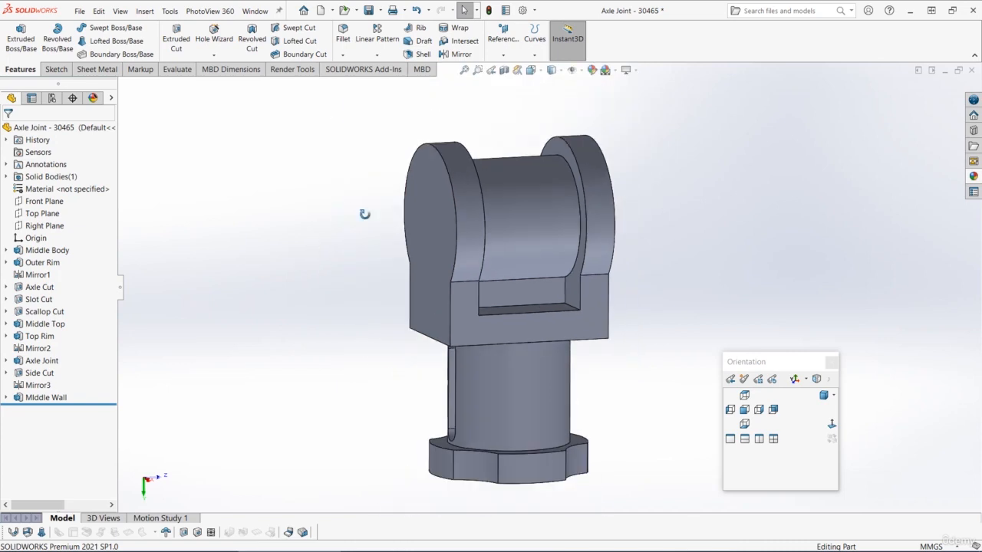
Step: Draft the bracket's shoulder face on one side of the bush by 3 degrees, using the Front Plane as neutral plane
middle_drag(363, 212, 367, 165)
scroll(596, 338, down, 2)
middle_drag(597, 338, 537, 291)
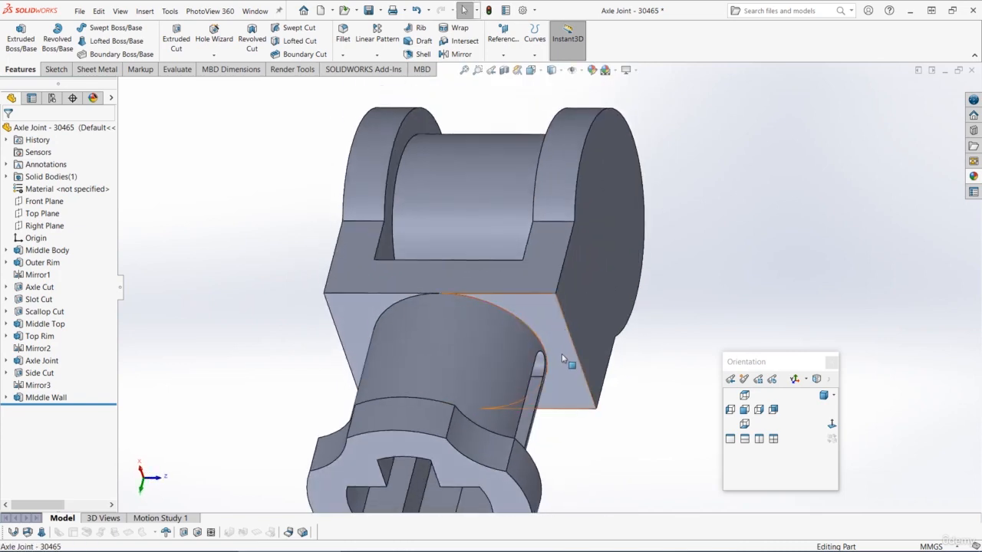
middle_drag(563, 358, 539, 392)
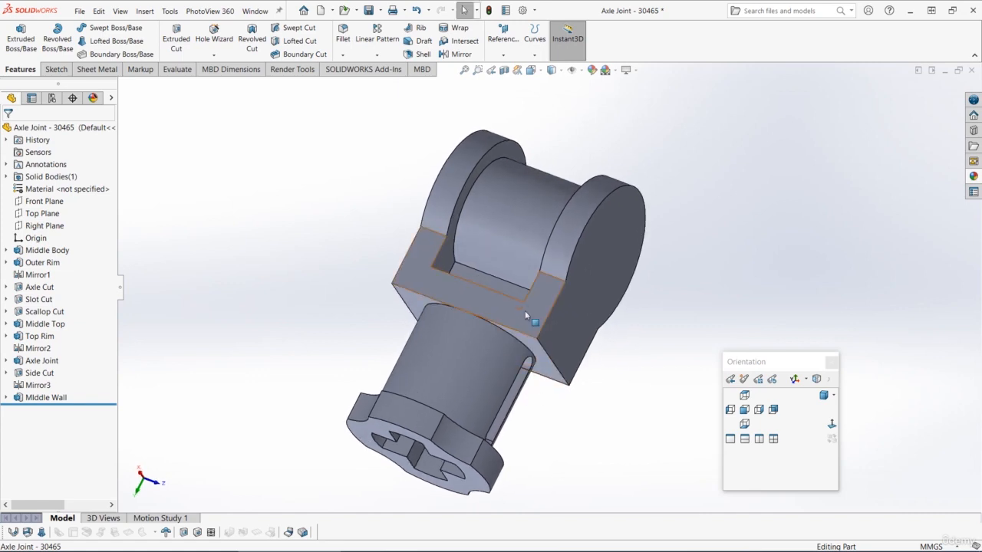
middle_drag(470, 206, 396, 308)
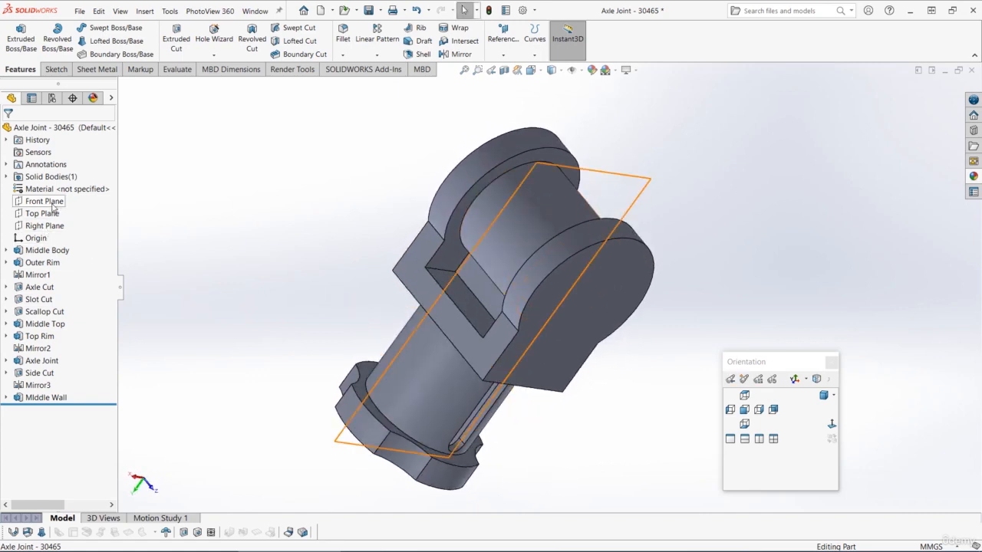
click(427, 271)
middle_drag(427, 271, 470, 148)
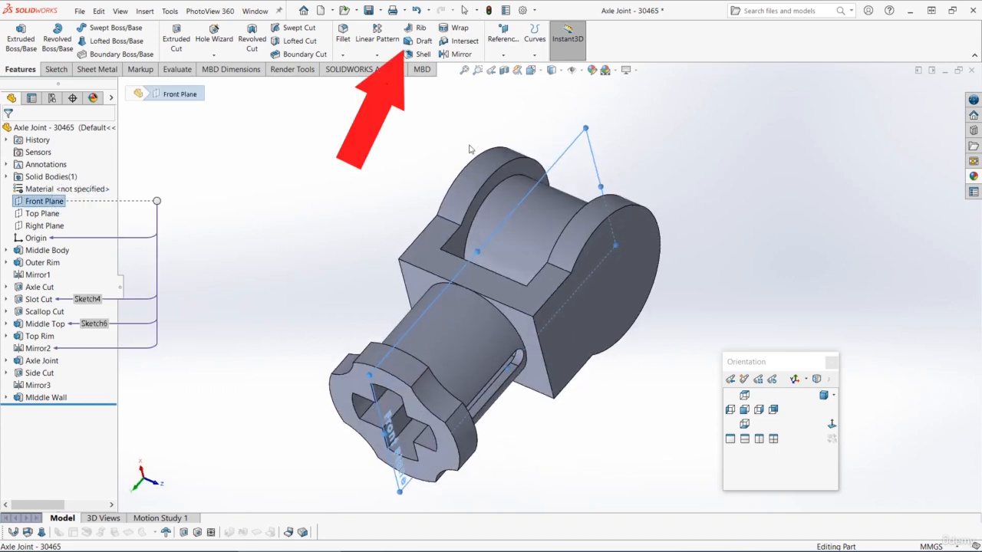
click(421, 42)
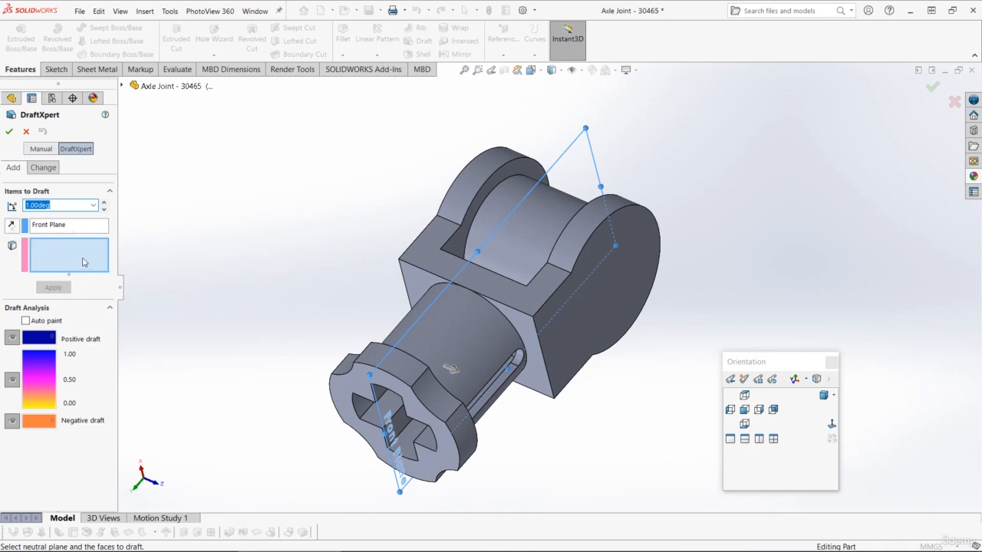
click(526, 325)
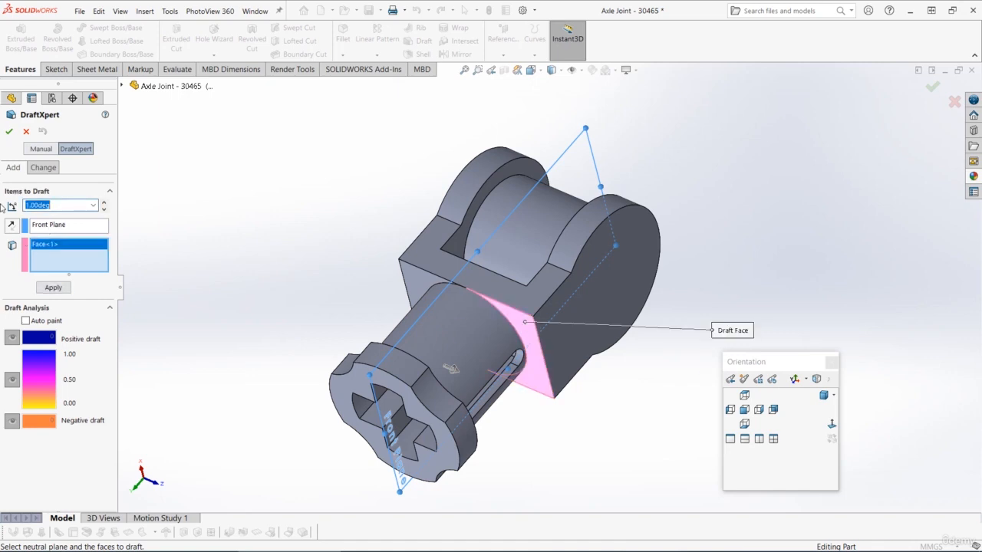
click(10, 132)
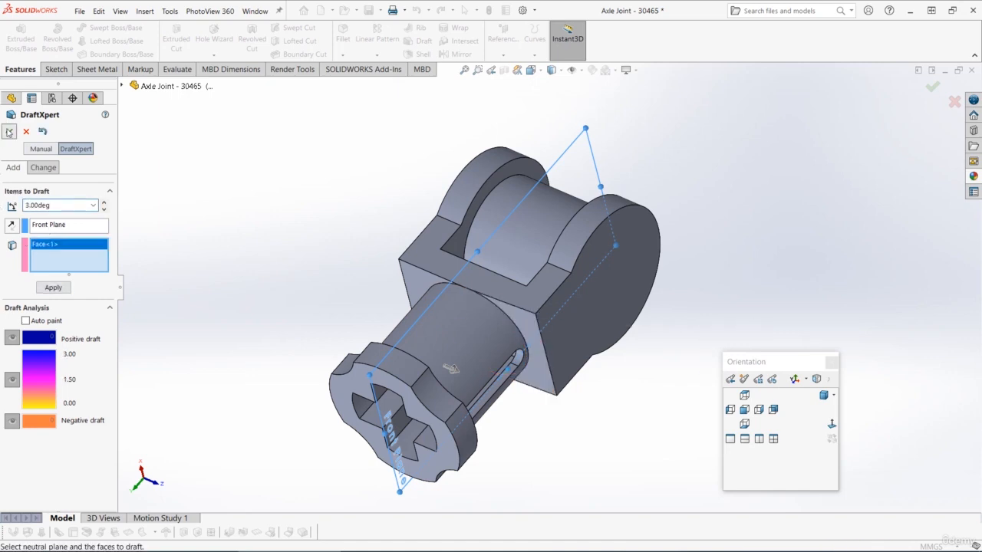
Step: Inspect the drafted shoulder in the right view and reverse the draft direction
click(744, 410)
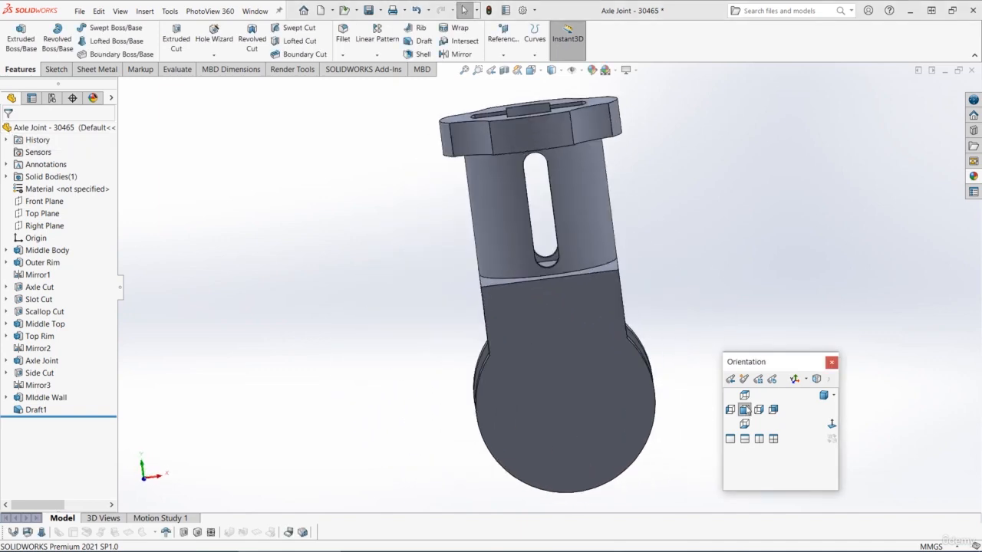
click(759, 410)
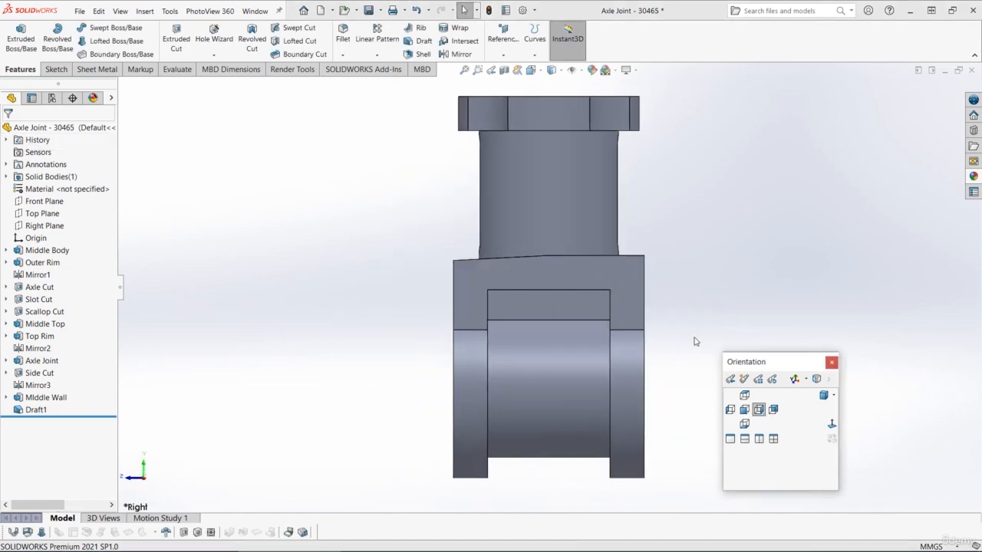
scroll(446, 302, down, 2)
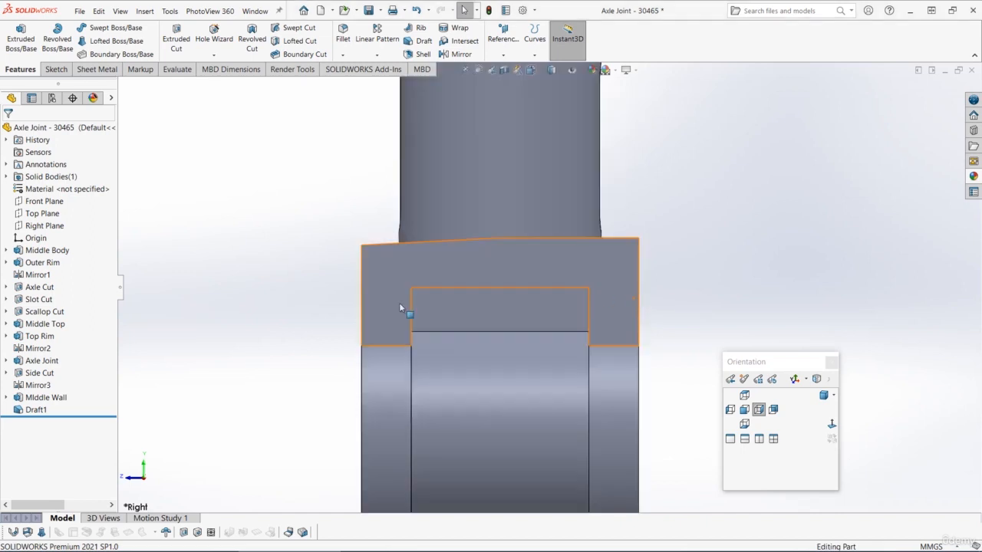
click(23, 412)
click(33, 395)
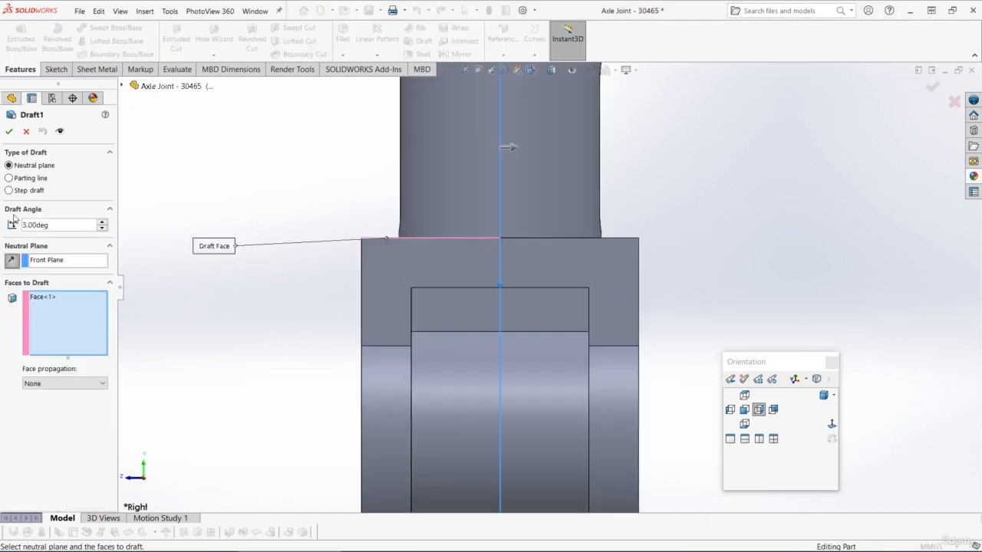
click(8, 132)
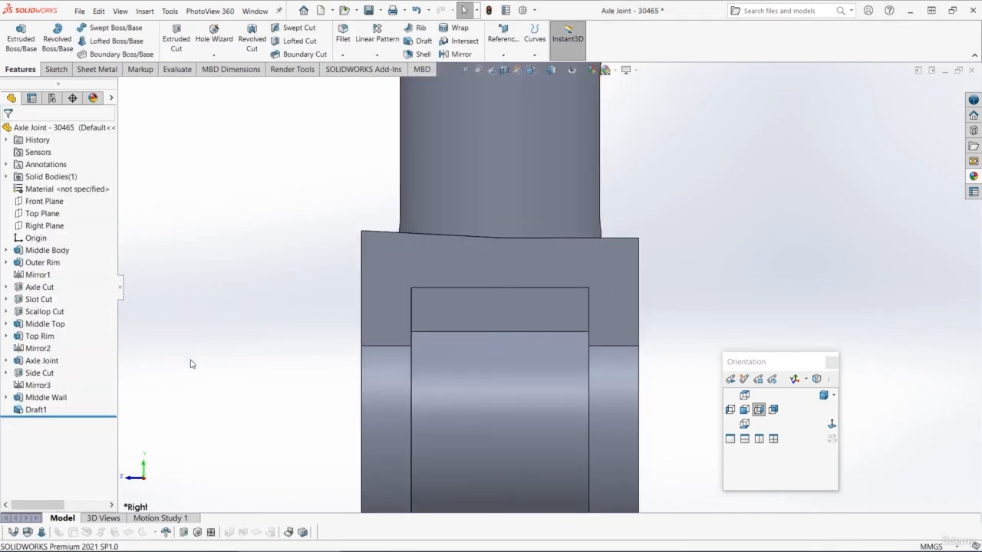
Step: Flip the shoulder draft back to its original direction
click(30, 413)
click(32, 395)
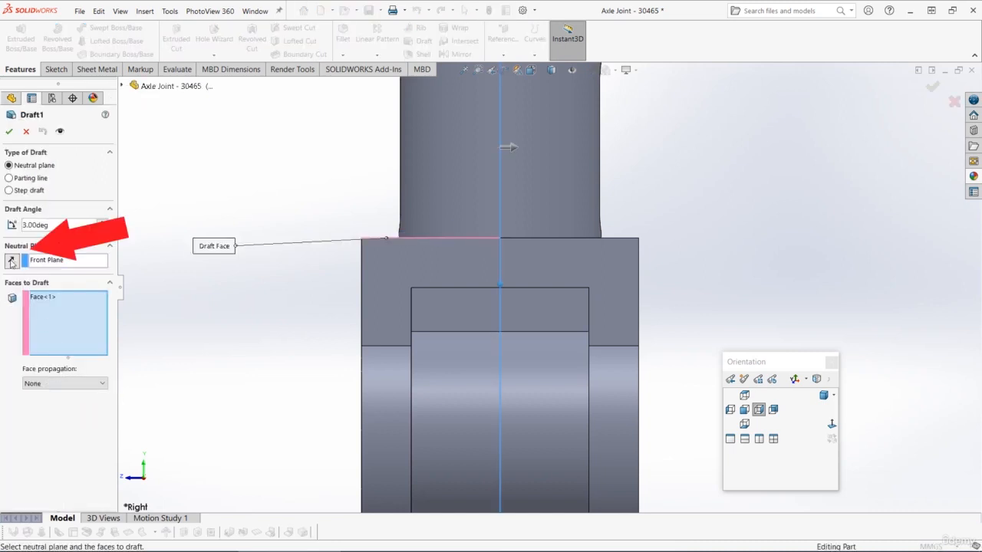
click(9, 132)
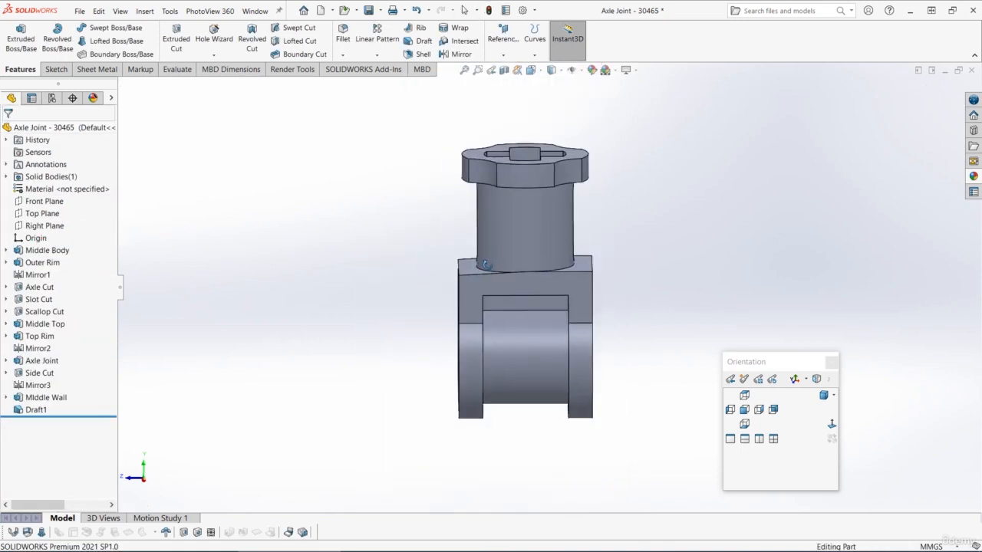
Step: Draft the bracket's opposite shoulder face by 3 degrees from the Front Plane and check both slopes in the right view
middle_drag(487, 265, 489, 251)
key(ctrl+4)
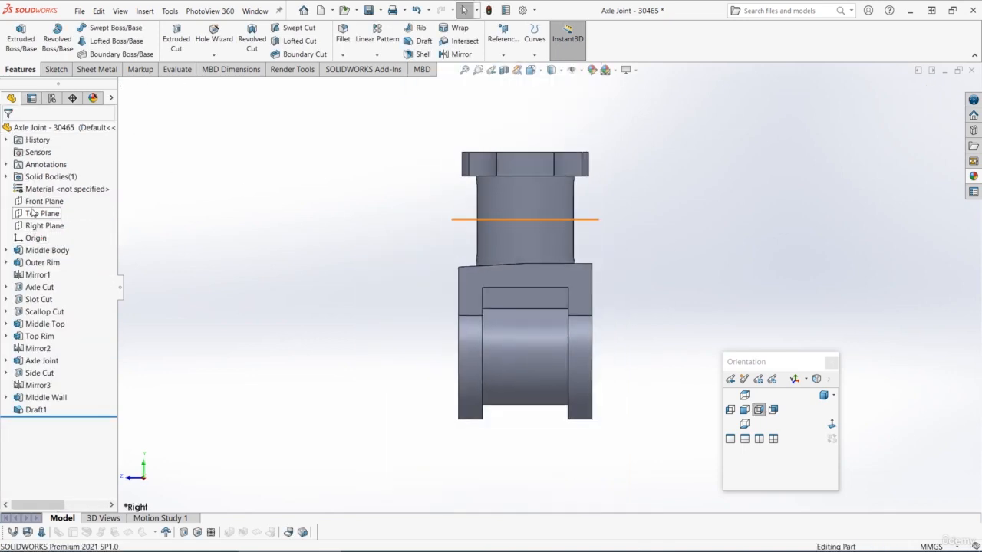
click(32, 202)
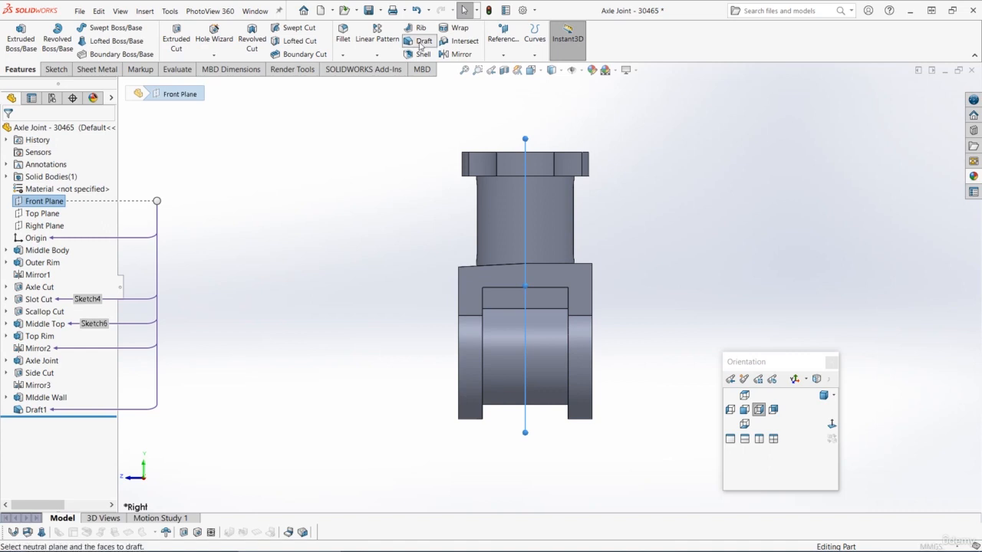
click(419, 45)
middle_drag(401, 182, 433, 290)
click(572, 284)
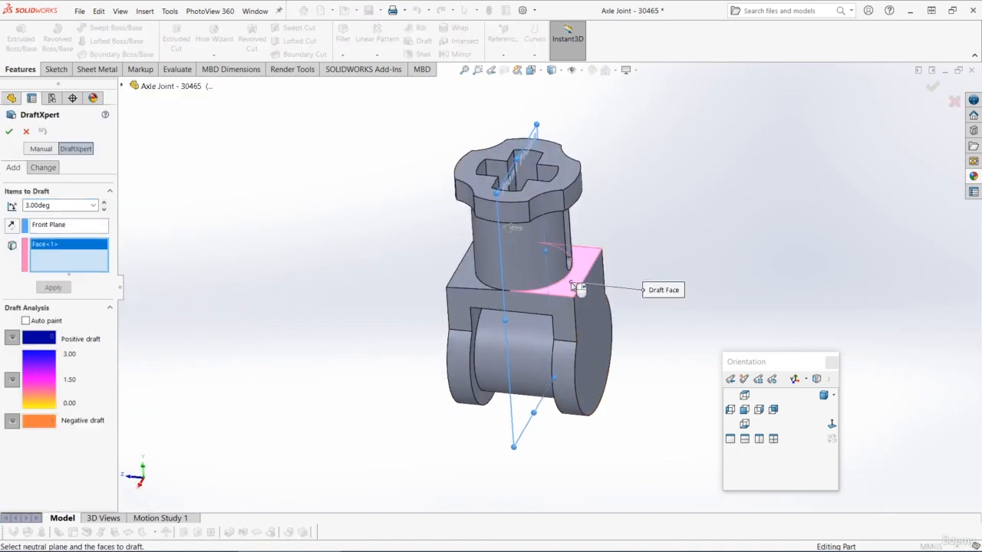
scroll(575, 291, down, 2)
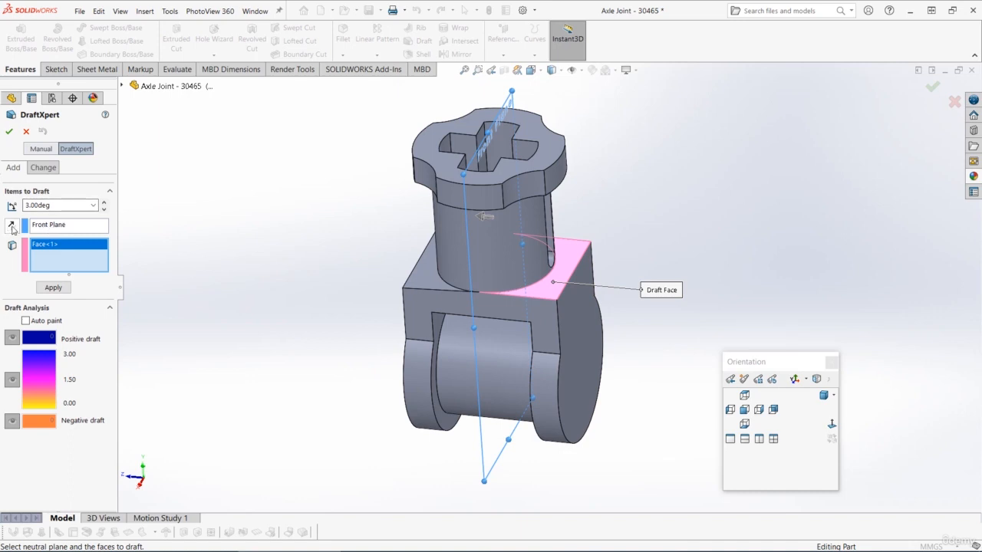
click(9, 133)
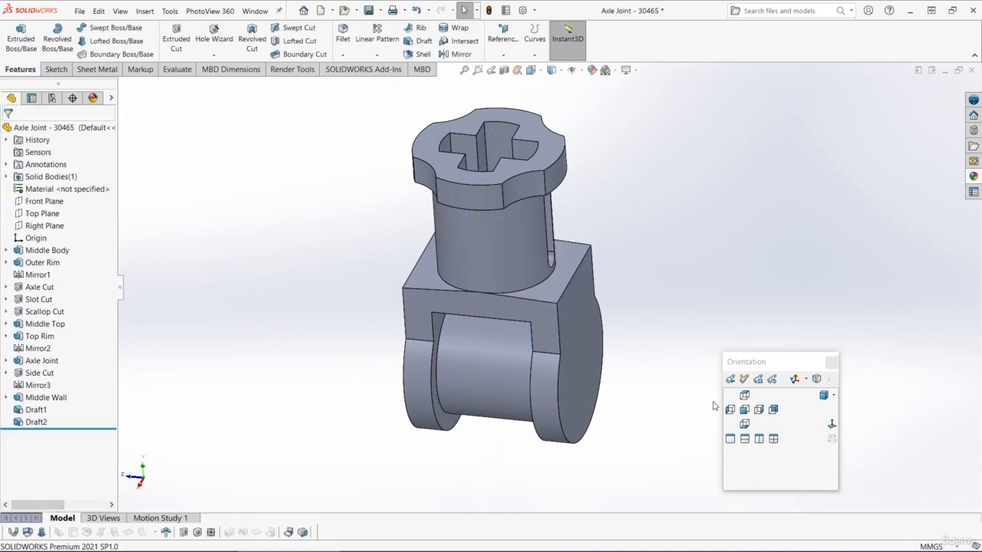
click(744, 410)
click(758, 410)
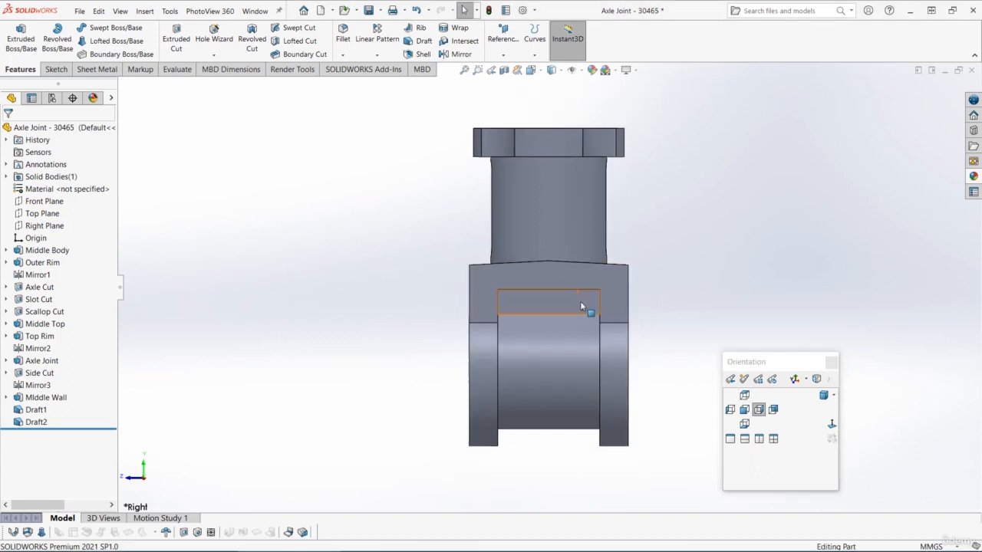
Step: Sketch a circle about 4.2 mm in diameter on the Front Plane, centred on the rimmed cylinder
middle_drag(588, 307, 417, 287)
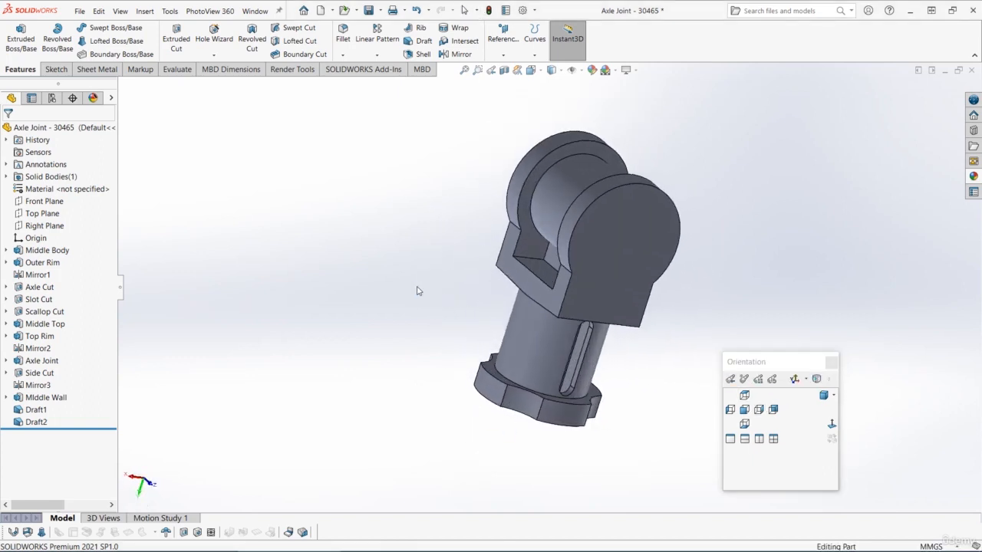
mouse_move(559, 224)
middle_down()
mouse_move(588, 210)
mouse_move(554, 222)
middle_up()
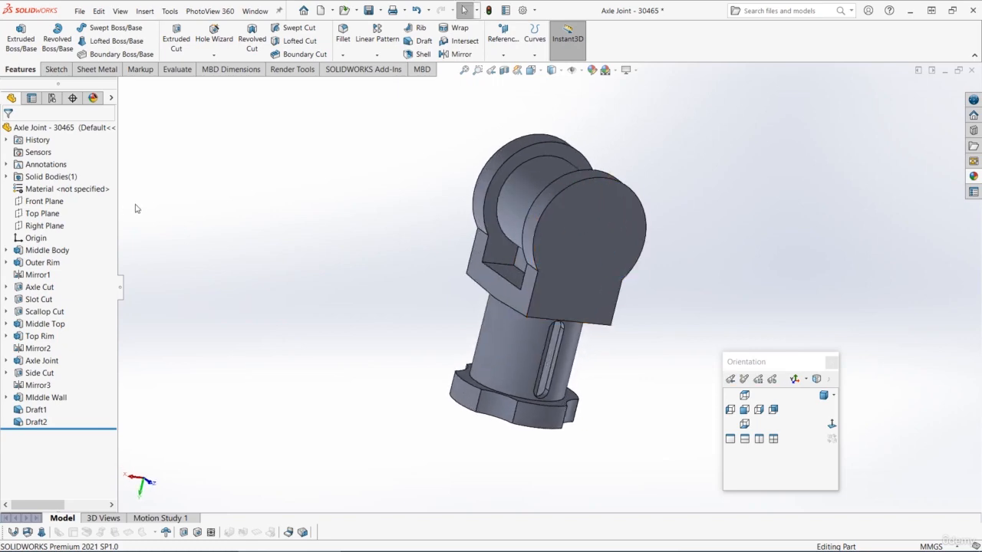
click(40, 202)
click(47, 188)
click(832, 427)
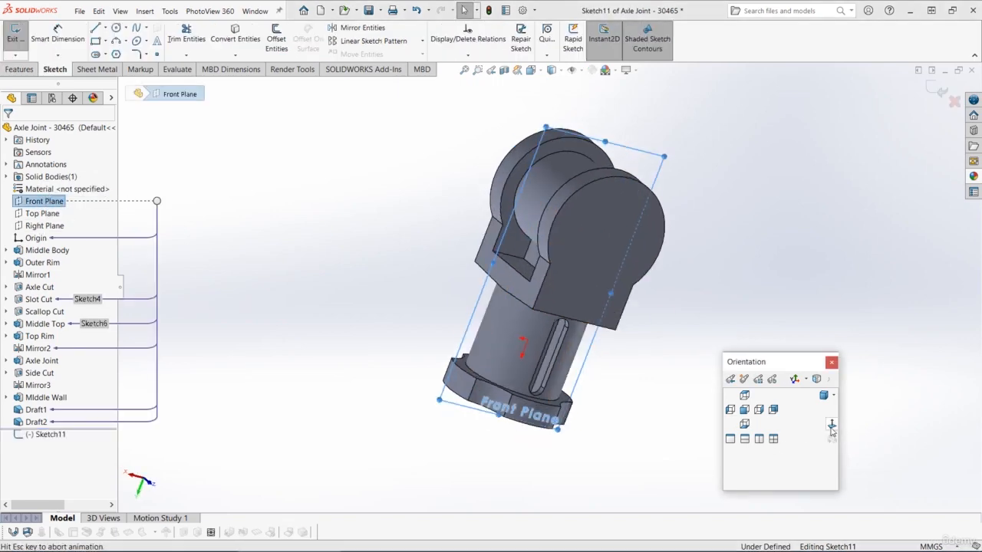
click(115, 30)
drag(541, 356, 584, 356)
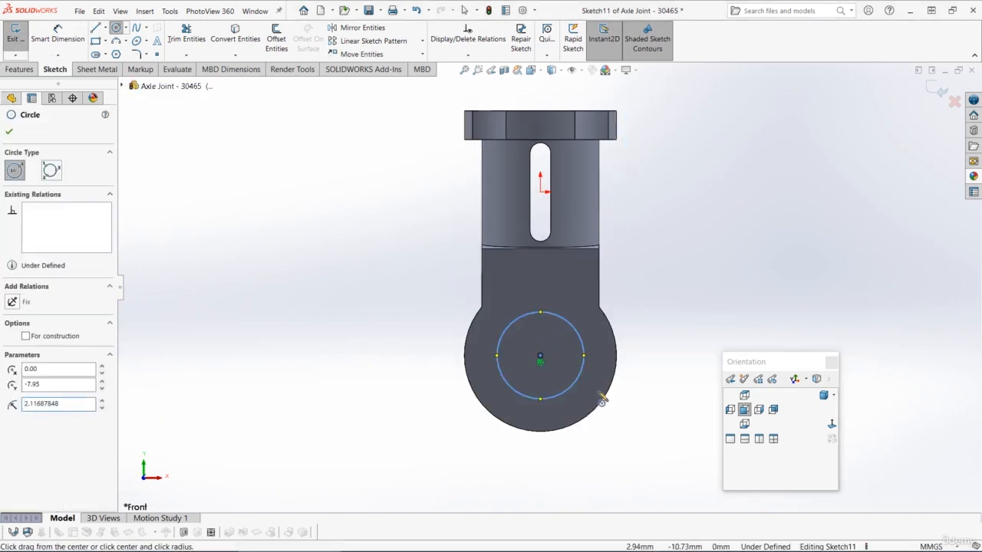
Step: Dimension the circle's diameter as 4.8 mm
right_drag(602, 396, 596, 330)
click(573, 326)
click(650, 294)
text(4.5)
key(Return)
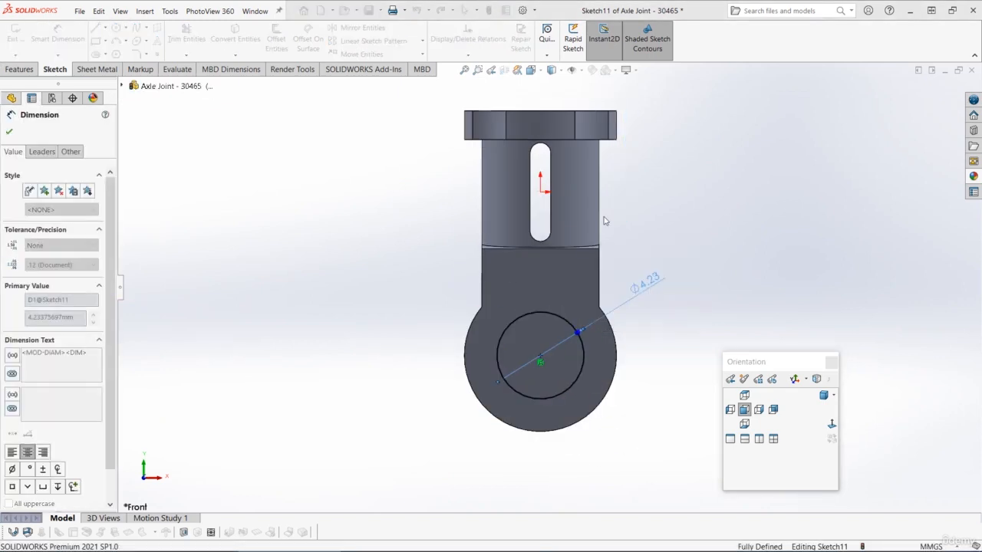
Step: Sketch two crossing center rectangles, one tall and one wide, both centred on the circle
click(105, 41)
click(134, 68)
click(540, 356)
click(563, 422)
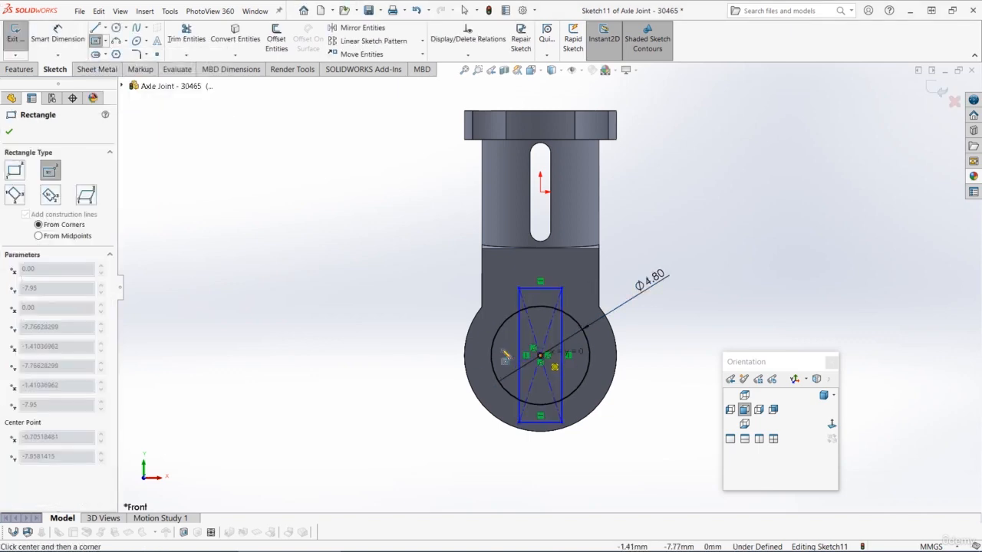
click(483, 338)
Step: Make the short sides of the tall and wide rectangles equal in length
key(Escape)
click(534, 289)
ctrl+click(484, 356)
click(603, 305)
Step: Dimension the tall rectangle's width as 1.8 mm
right_drag(710, 372, 712, 330)
click(536, 288)
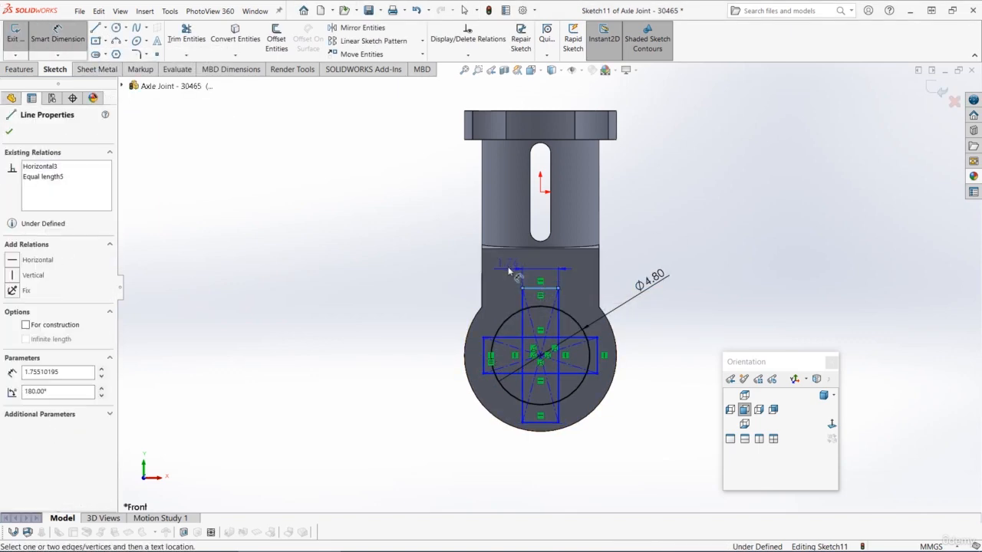
click(509, 267)
text(1.8)
key(Return)
key(Escape)
Step: Make the short ends of the wide and tall rectangles tangent to the 4.8 mm circle
click(587, 349)
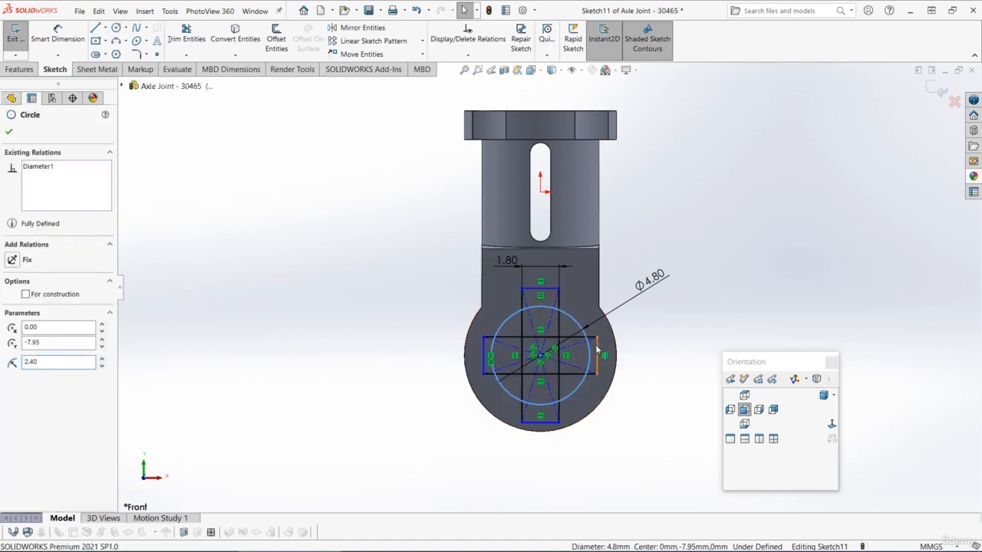
ctrl+click(597, 351)
click(629, 300)
ctrl+click(550, 289)
click(803, 271)
click(572, 318)
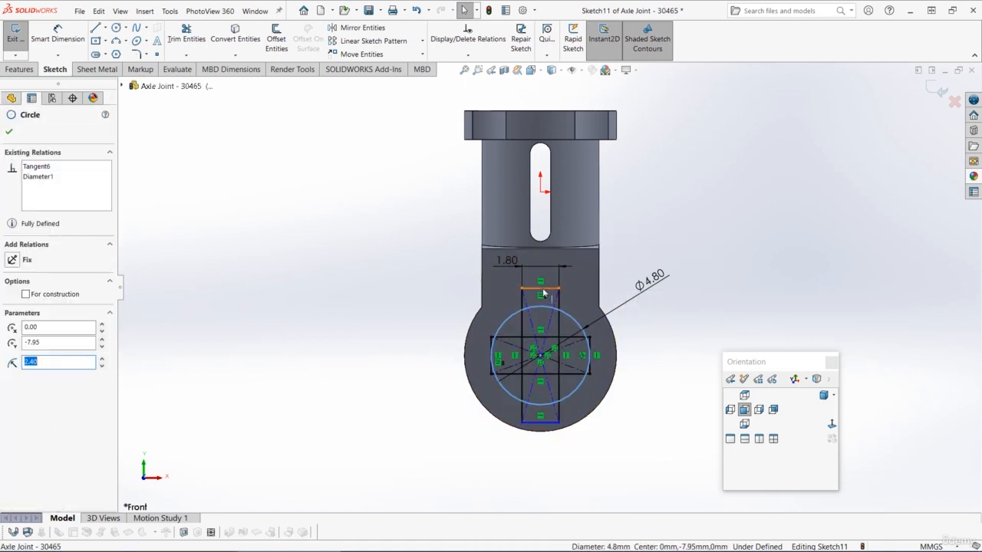
ctrl+click(544, 289)
click(17, 313)
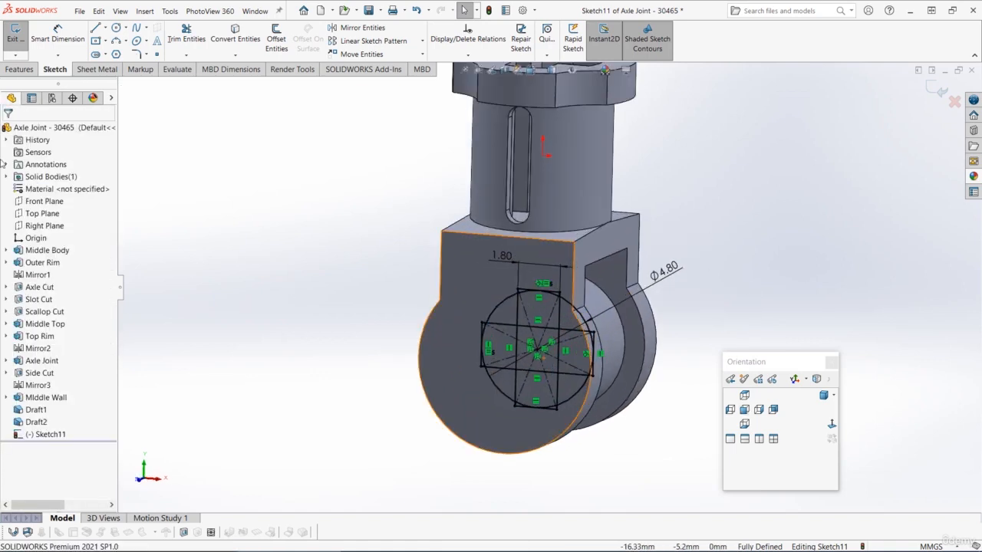
Step: Extrude-cut the sketch's five regions that form the cross within the circle, using Through All - Both
click(21, 71)
click(177, 43)
click(65, 202)
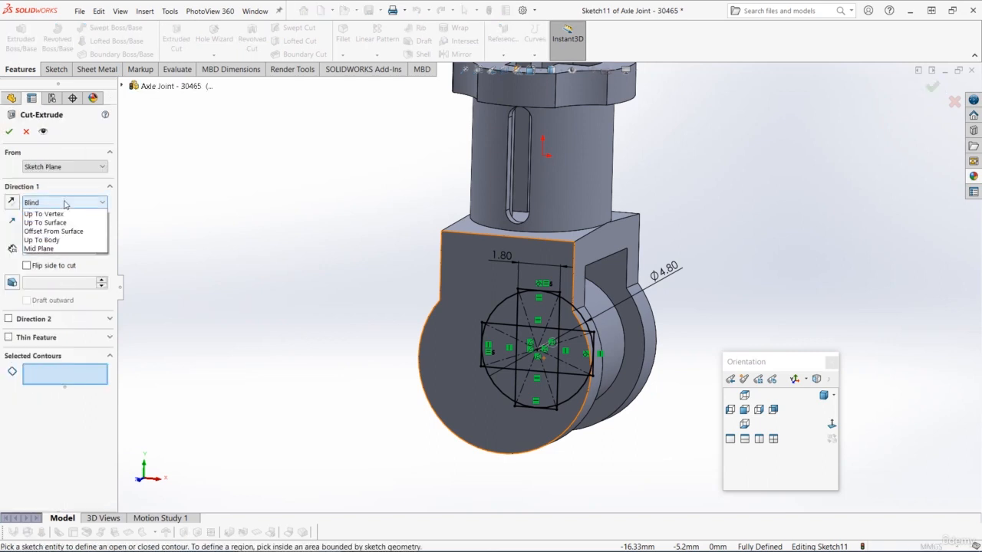
click(80, 238)
click(82, 391)
scroll(530, 369, down, 5)
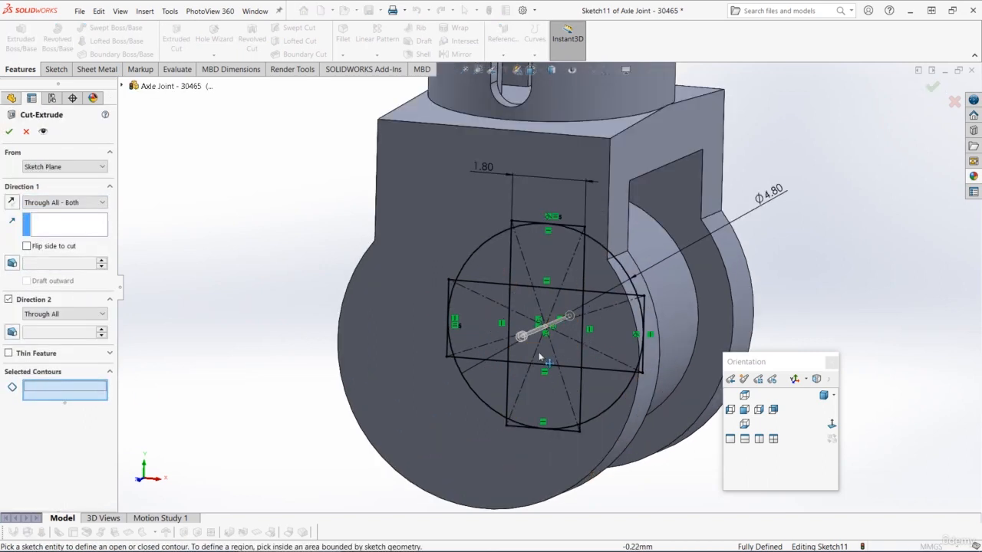
click(433, 284)
click(527, 220)
click(538, 190)
click(657, 289)
click(551, 431)
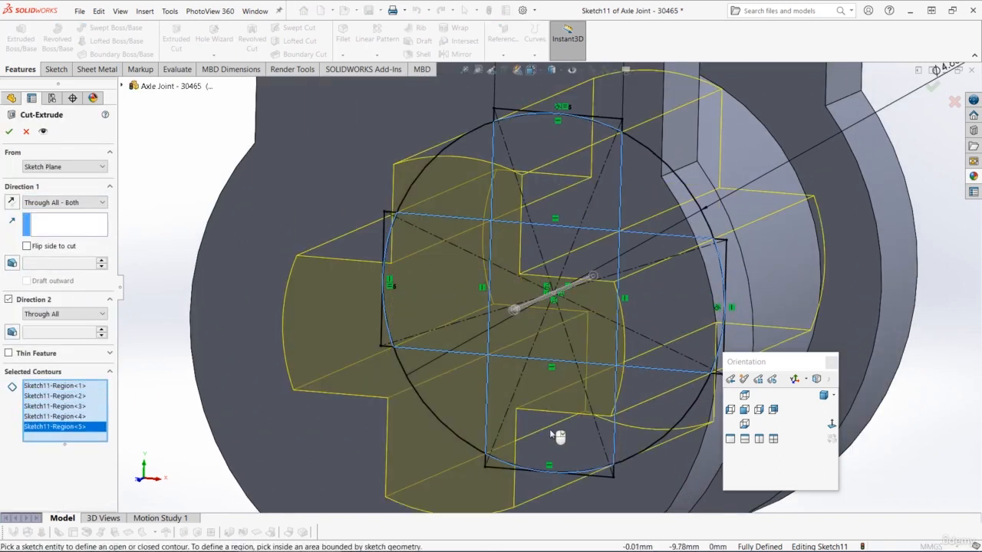
scroll(551, 368, up, 4)
middle_drag(550, 330, 513, 326)
click(10, 132)
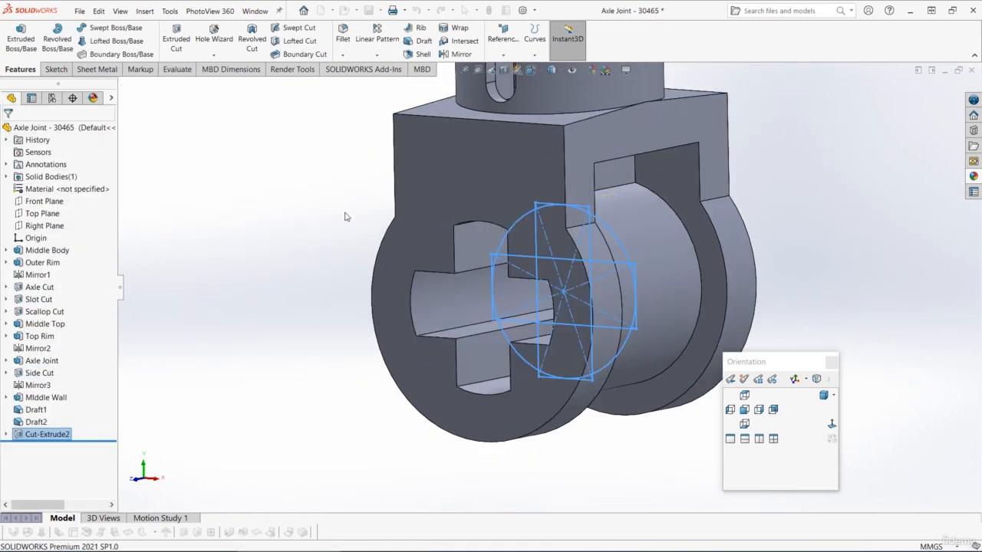
Step: Rename the cross-shaped cut feature as Axle Cut
click(48, 434)
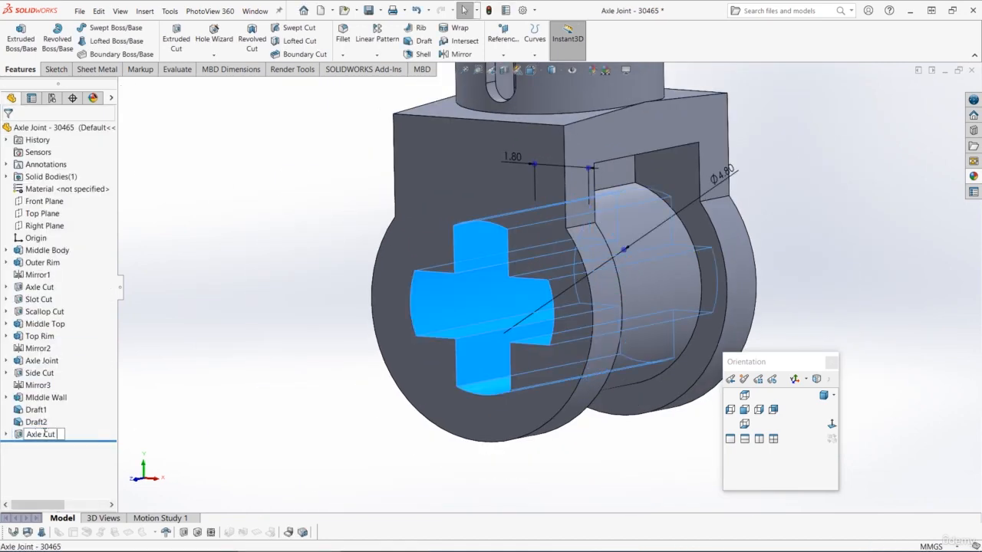
text(Axle Cut)
key(Return)
Step: Sketch a horizontal centerpoint slot on the Right Plane across the cylinder, about 4.15 mm between arc centres and 1.08 mm wide
scroll(455, 215, up, 5)
middle_drag(456, 215, 418, 468)
middle_drag(568, 366, 557, 367)
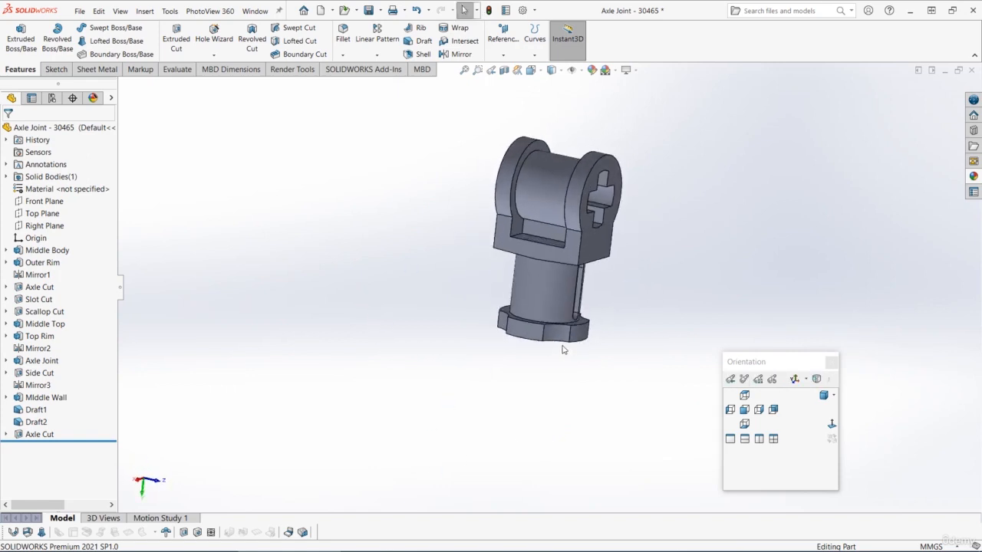
key(ctrl+3)
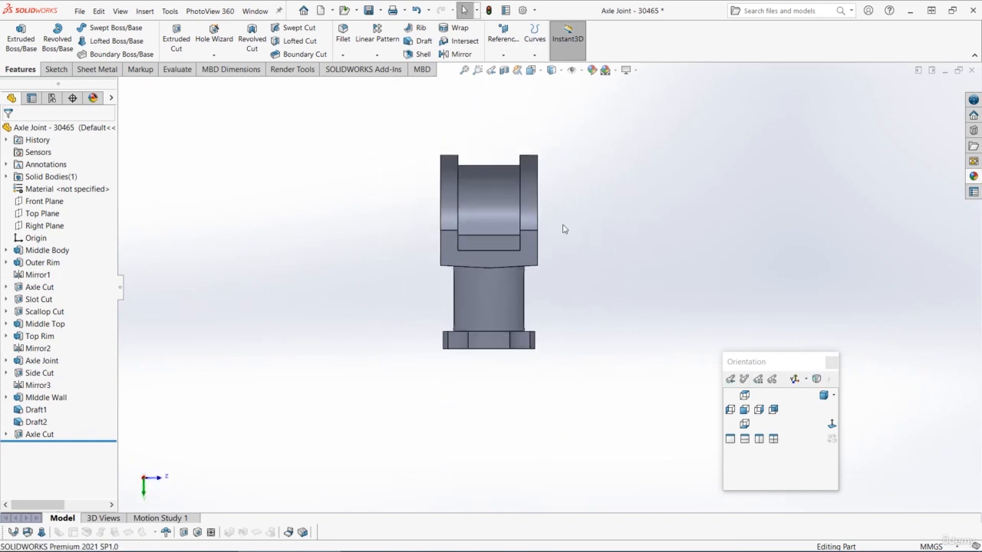
click(44, 225)
click(56, 69)
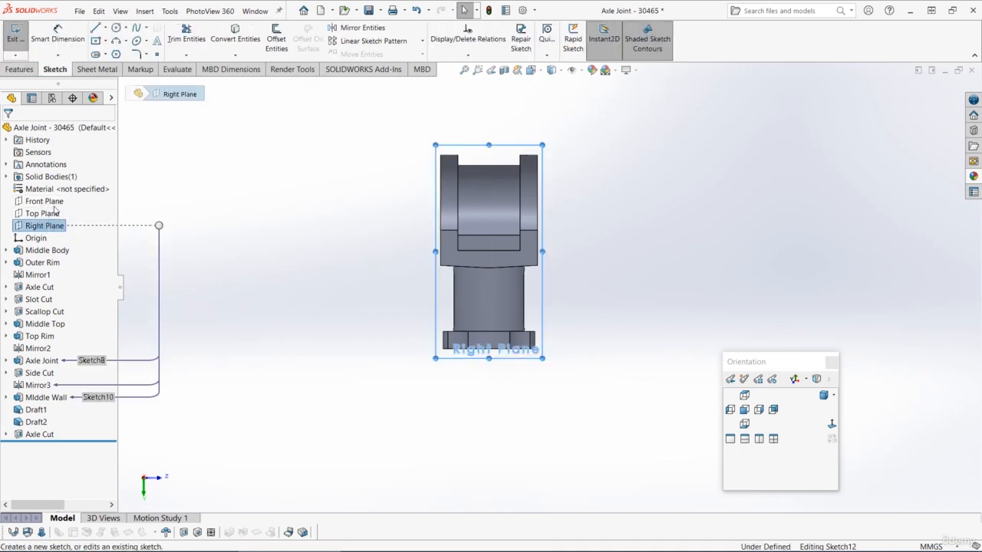
click(95, 54)
scroll(500, 206, down, 3)
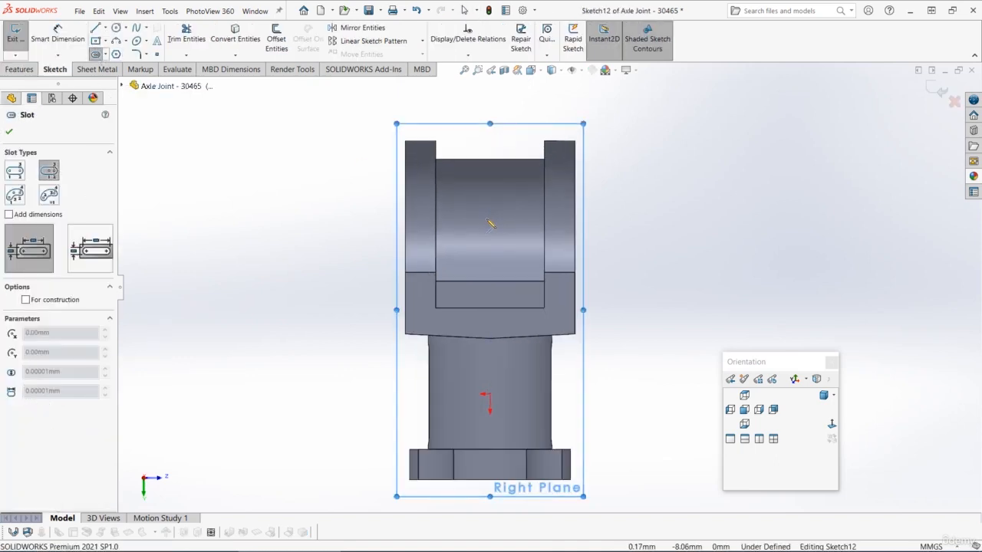
click(490, 218)
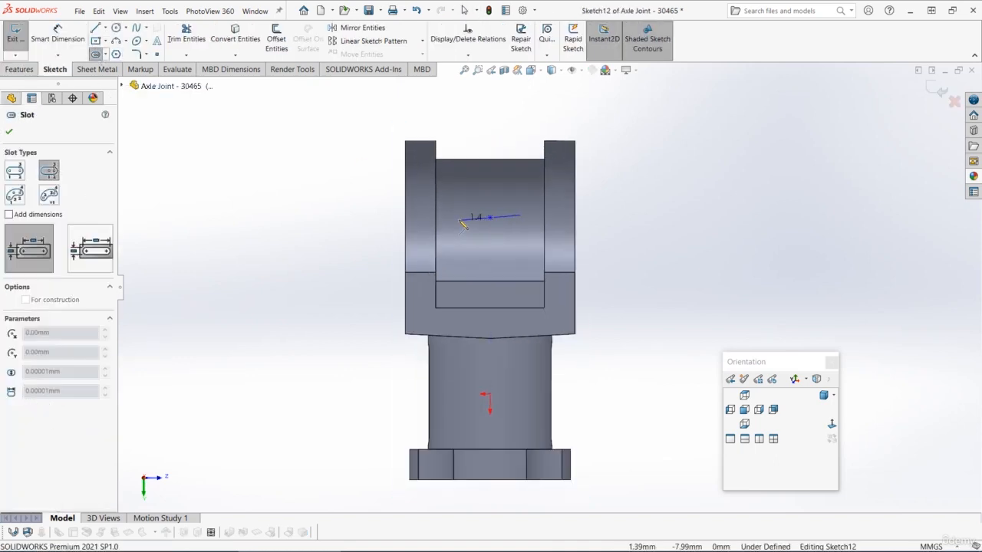
click(535, 218)
click(522, 205)
key(Escape)
Step: Dimension the slot's width as 1 mm and its centre-to-centre length as 3.8 mm
click(58, 34)
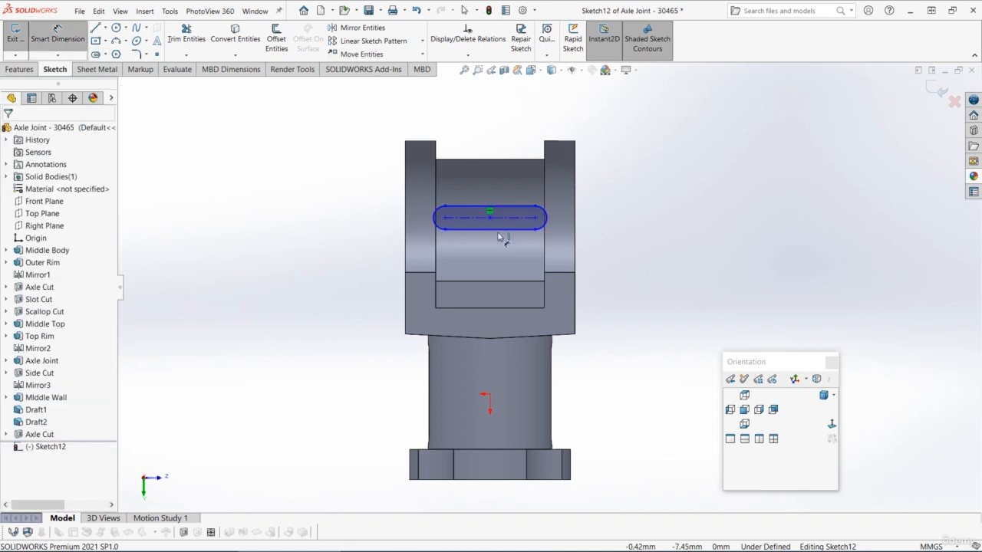
click(537, 214)
click(654, 198)
text(1)
key(Return)
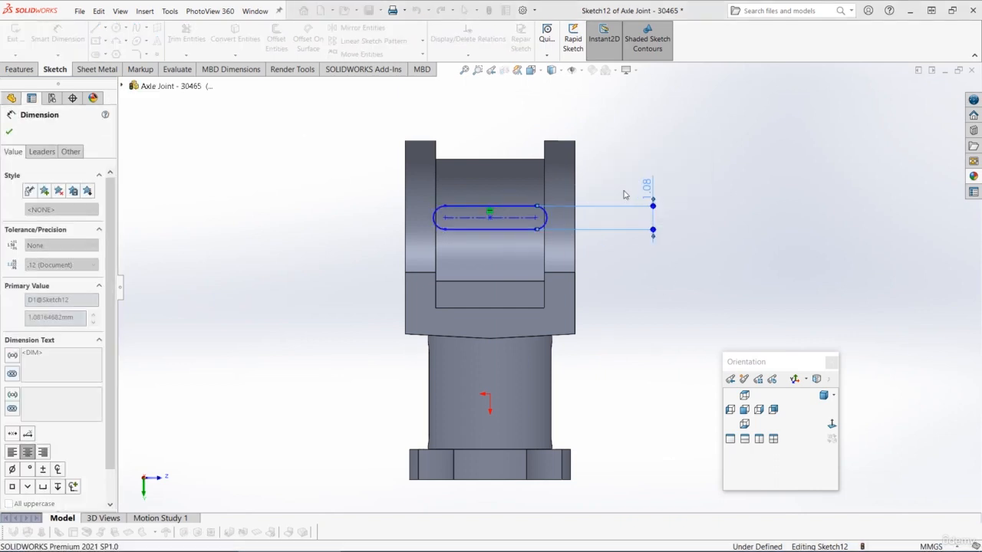
click(467, 218)
click(480, 121)
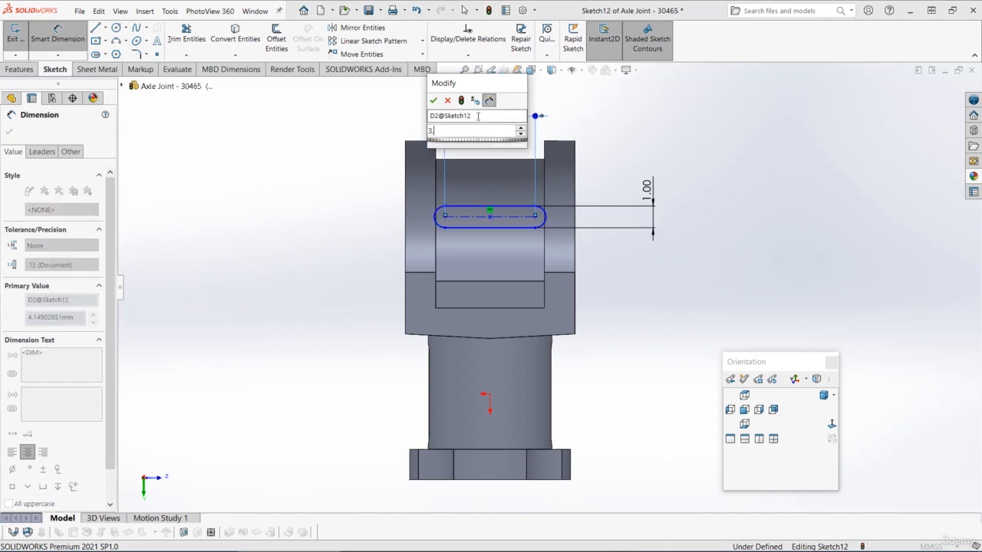
text(3.8)
key(Return)
key(Escape)
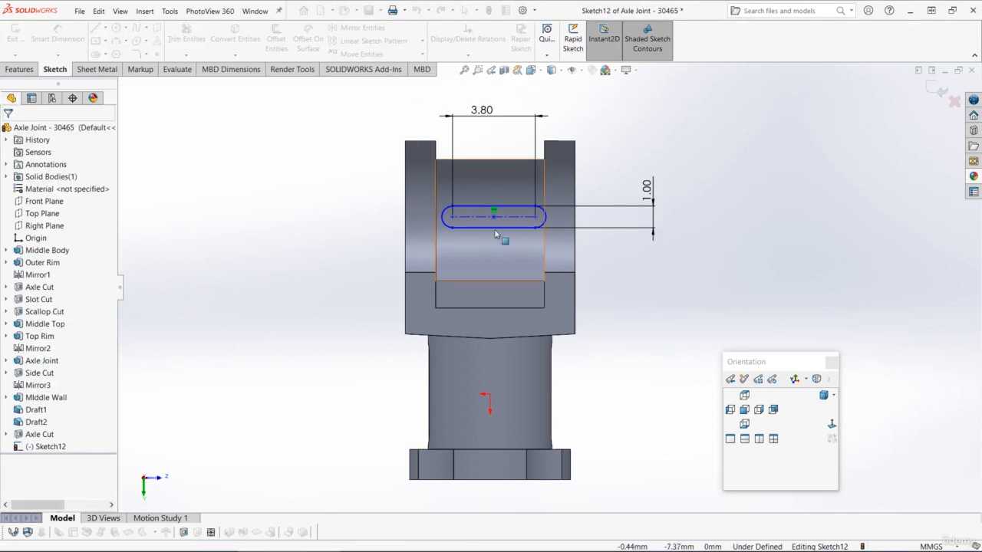
Step: Align the slot's centre point vertically with the origin
click(493, 228)
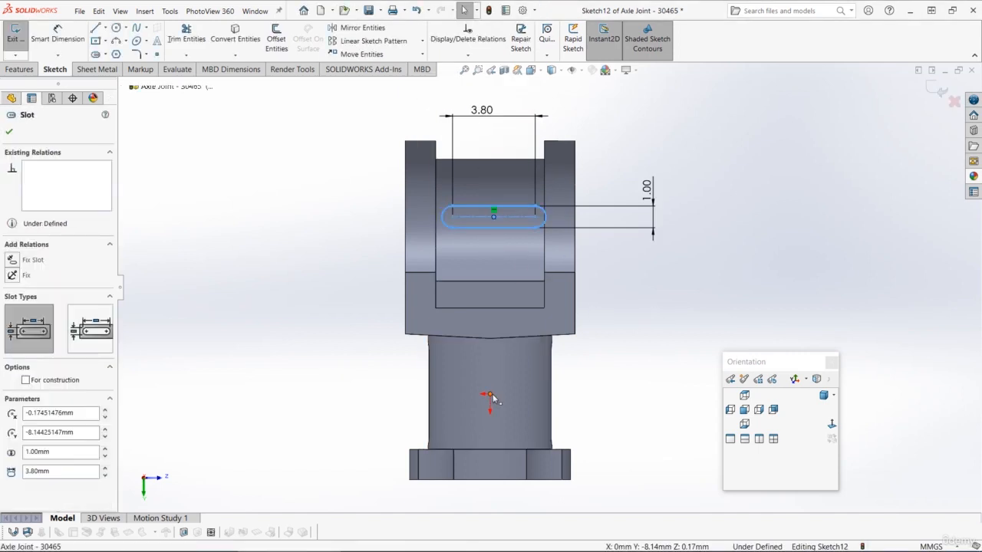
ctrl+click(492, 394)
click(548, 347)
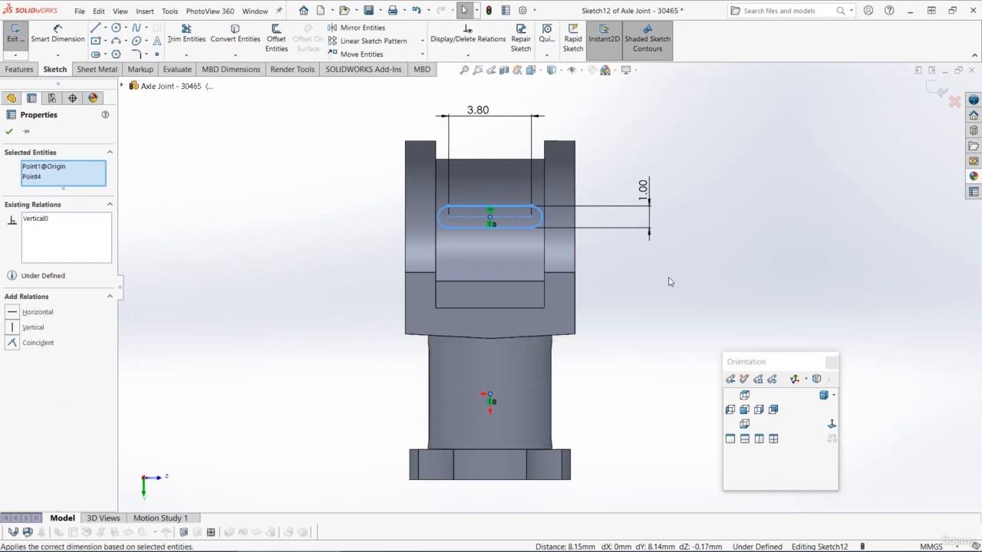
click(670, 281)
Step: Dimension the distance from the slot's centreline to the outer edge of the scalloped base rim as 11.9 mm
click(66, 39)
click(490, 217)
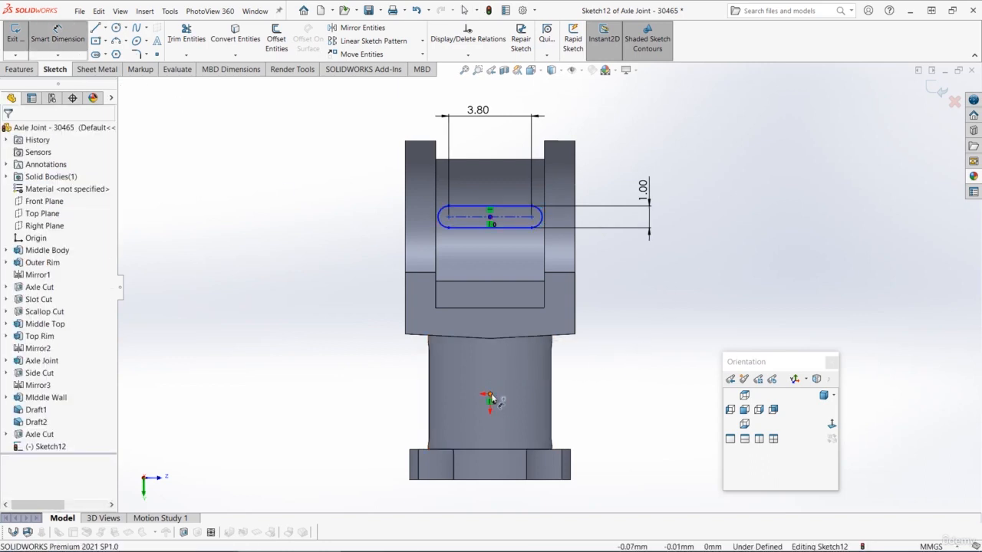
click(510, 482)
click(681, 261)
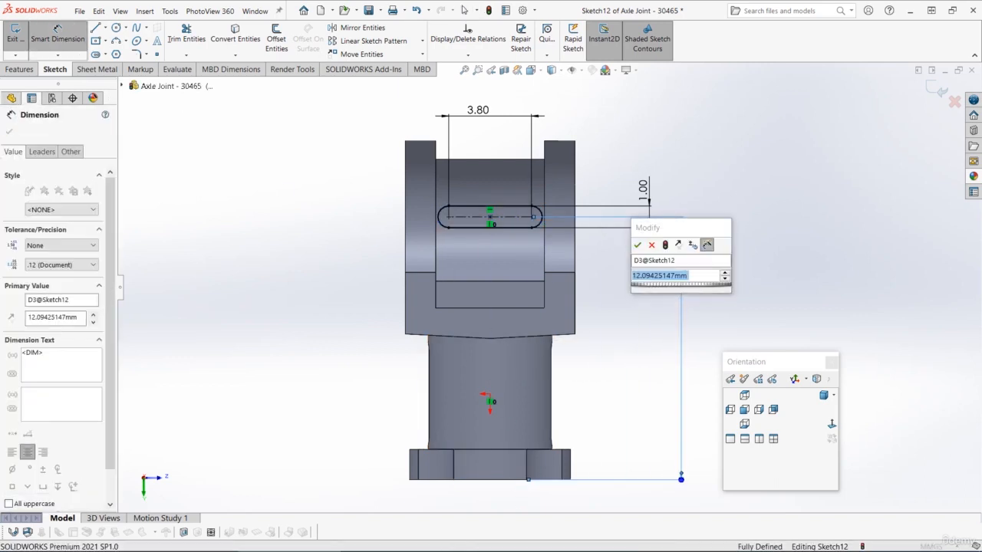
key(Return)
Step: Extrude-cut the slot sketch completely through the cylinder in both directions
middle_drag(596, 307, 511, 292)
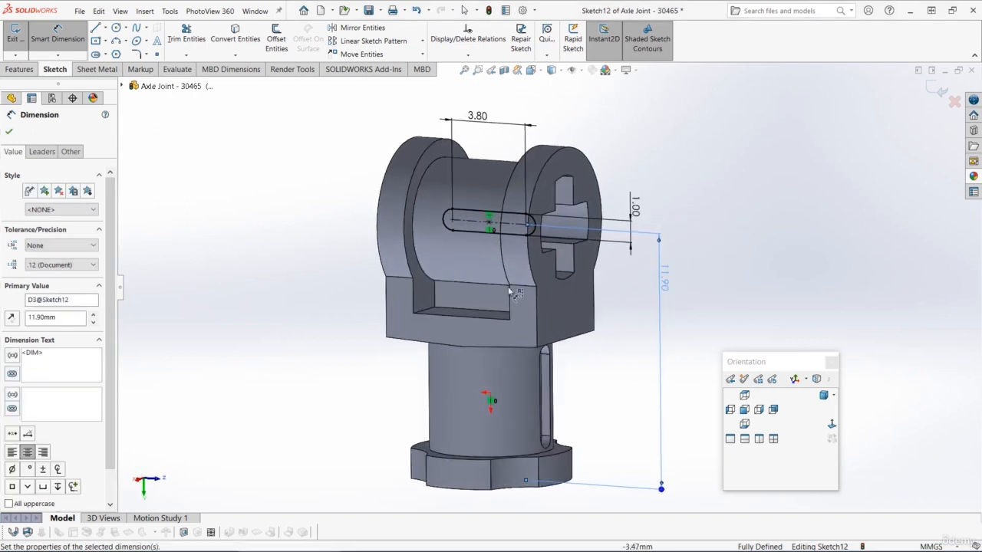
click(20, 69)
click(175, 38)
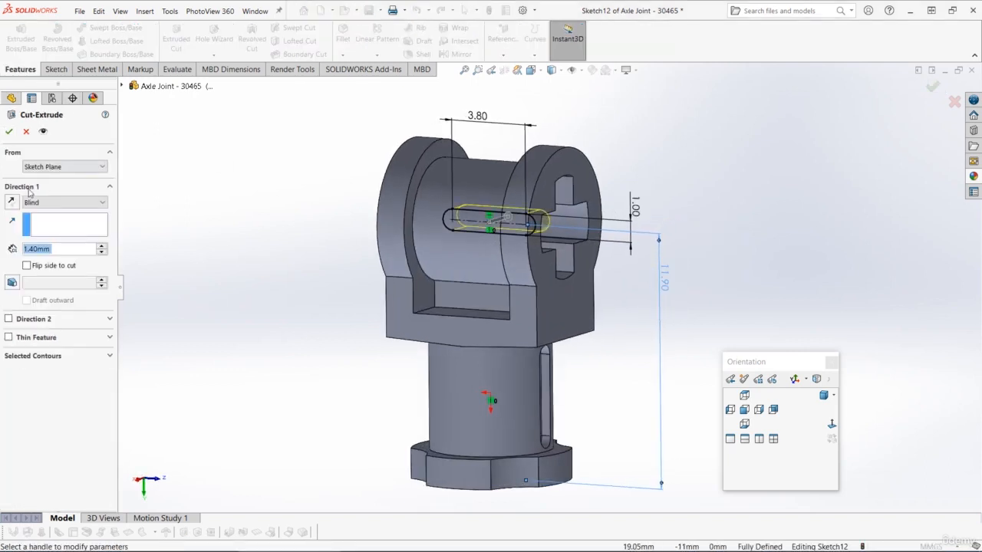
click(62, 201)
click(47, 230)
click(8, 132)
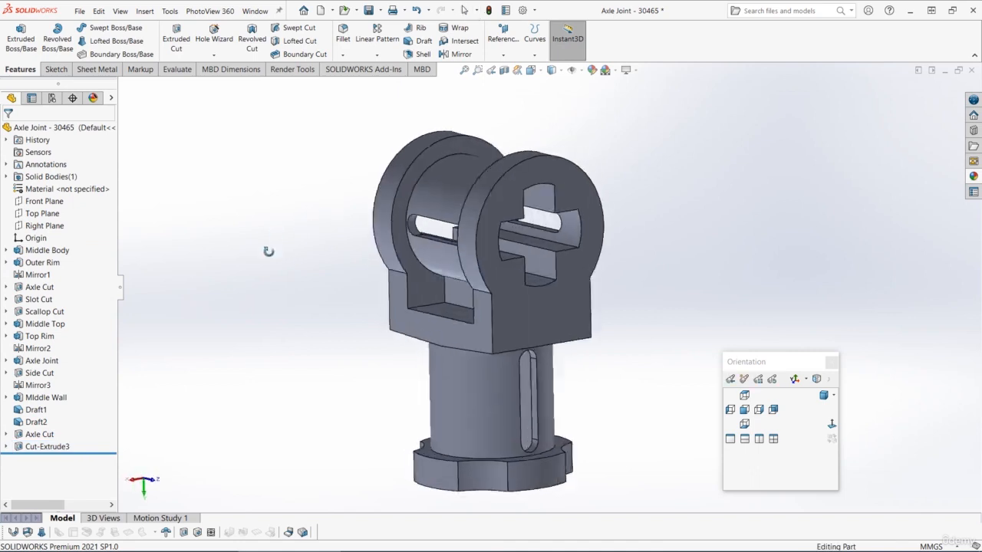
Step: Rename the slot cut feature as Top Slot and save the part
middle_drag(269, 252, 277, 249)
double_click(40, 447)
click(39, 447)
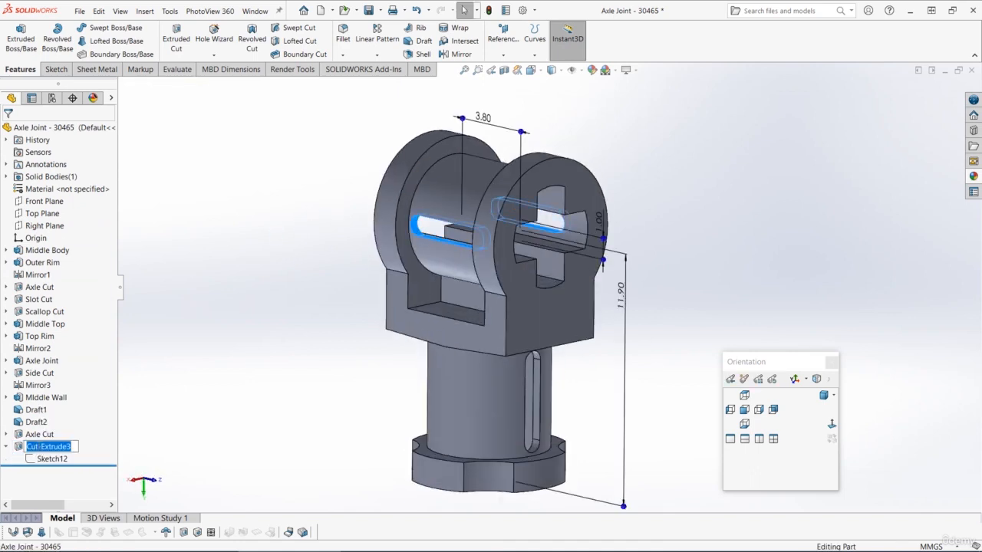
click(191, 322)
middle_drag(263, 274, 307, 265)
key(ctrl+s)
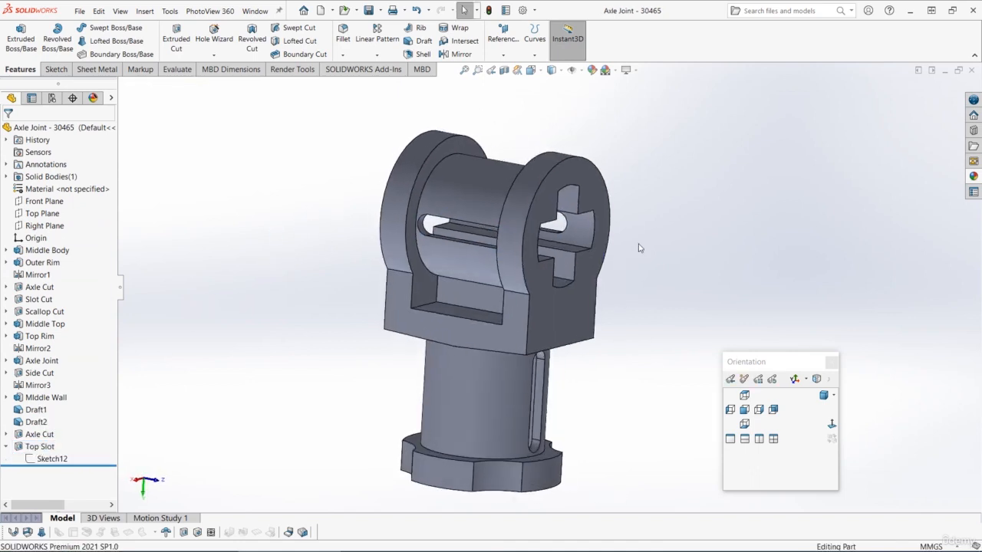
middle_drag(492, 232, 449, 212)
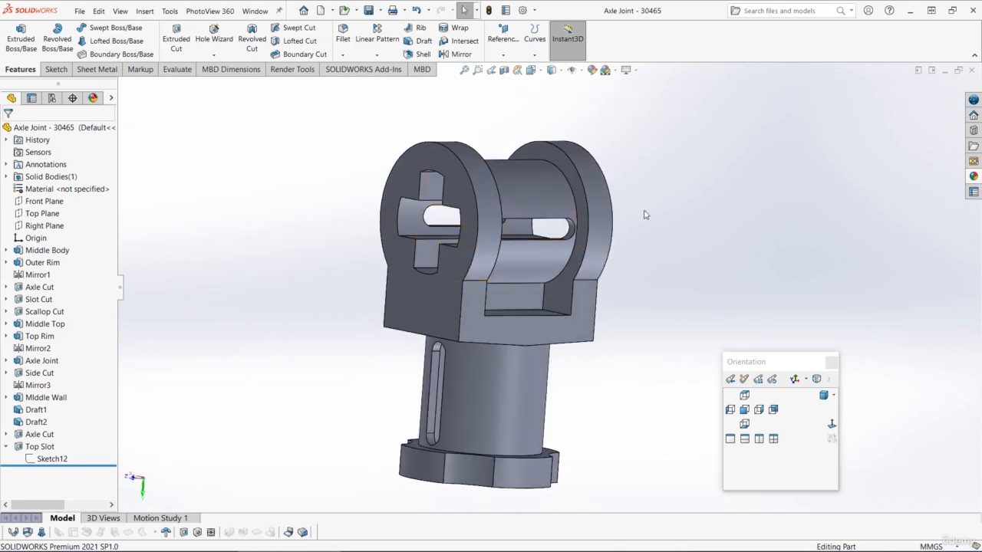
middle_drag(645, 215, 681, 217)
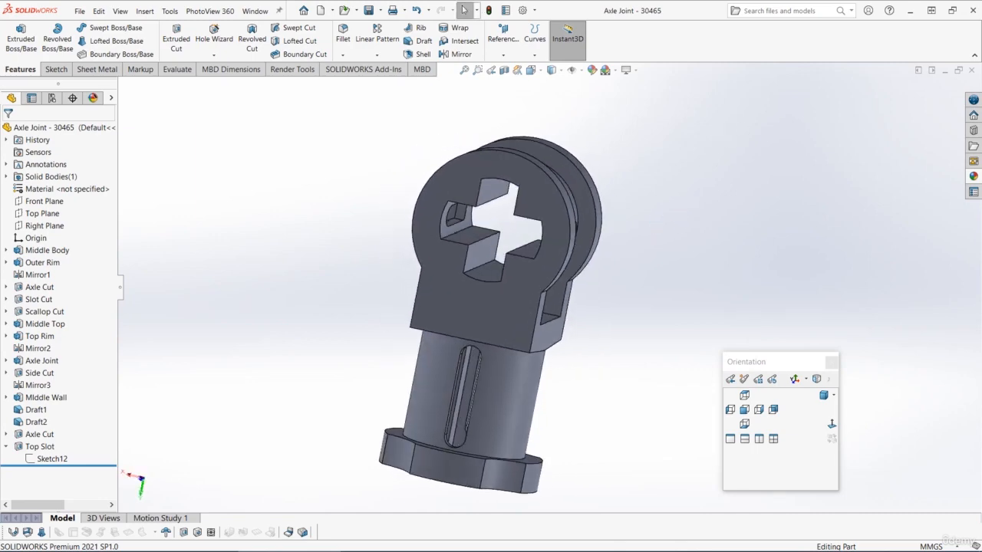